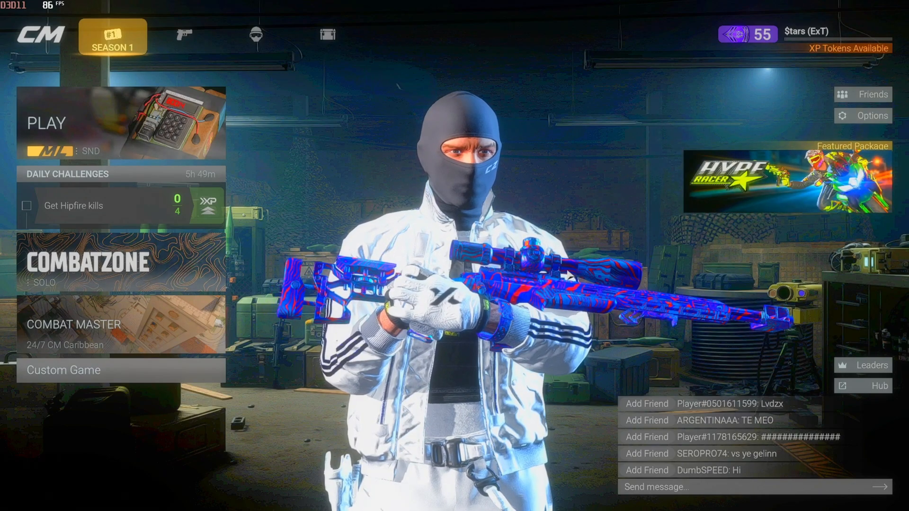
# Switch to Chrome and review the .NET 6.0 download page and the tool links in the custom camos video's description.
pyautogui.press('super')
pyautogui.moveTo(413, 497)
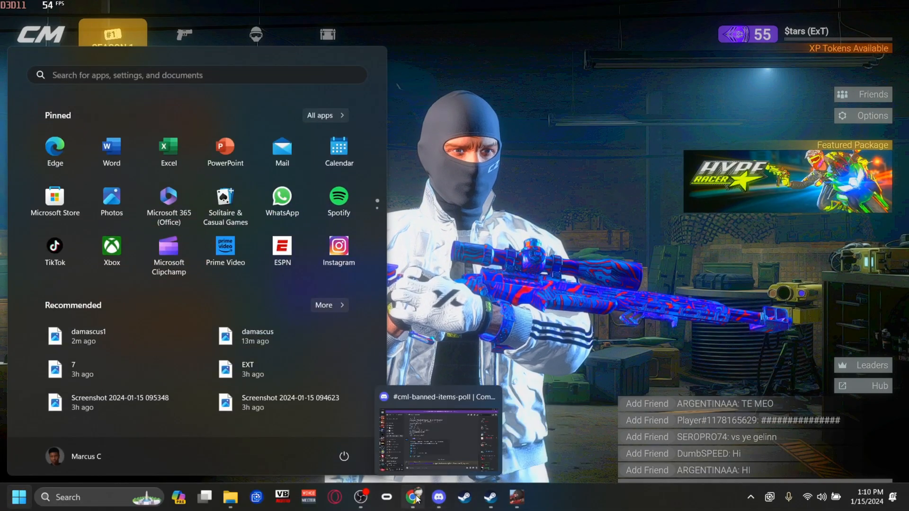
pyautogui.click(384, 441)
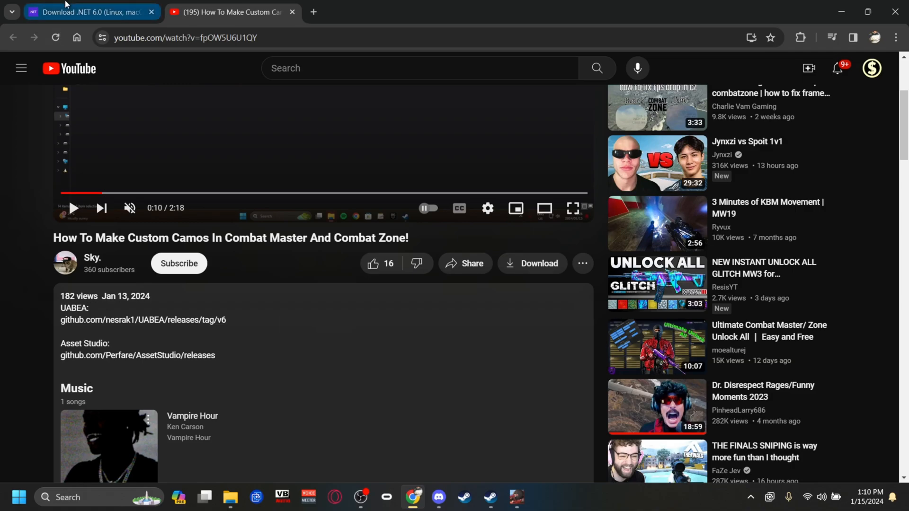
pyautogui.click(65, 6)
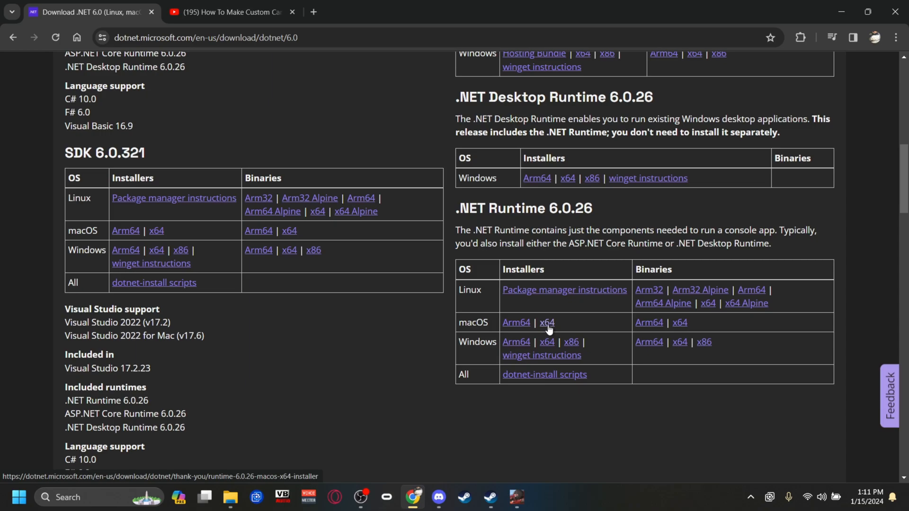
pyautogui.click(259, 4)
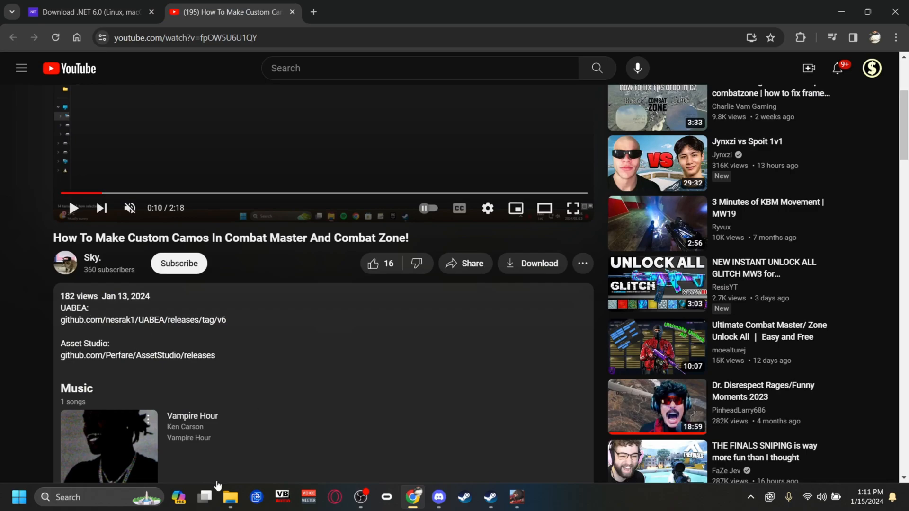
# Switch to File Explorer, launch UABEAvalonia from the camo folder and move its window clear of the file list.
pyautogui.moveTo(231, 506)
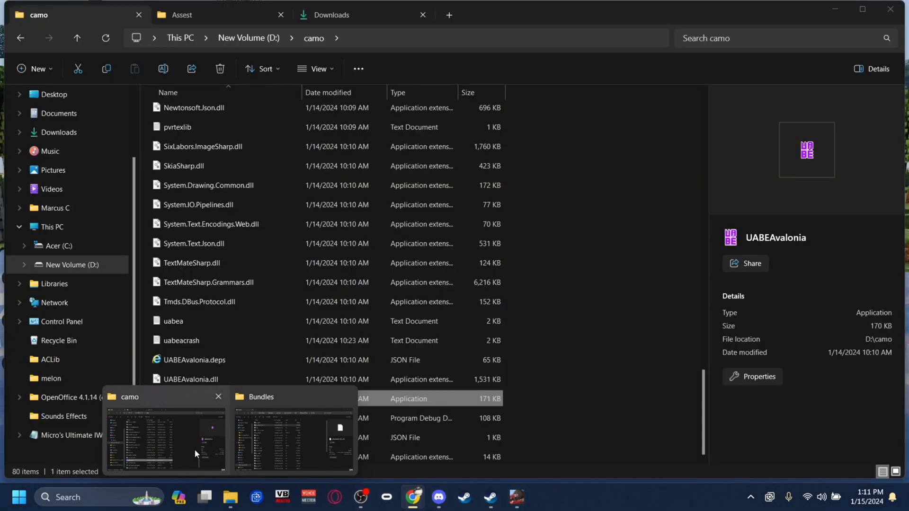
pyautogui.click(195, 450)
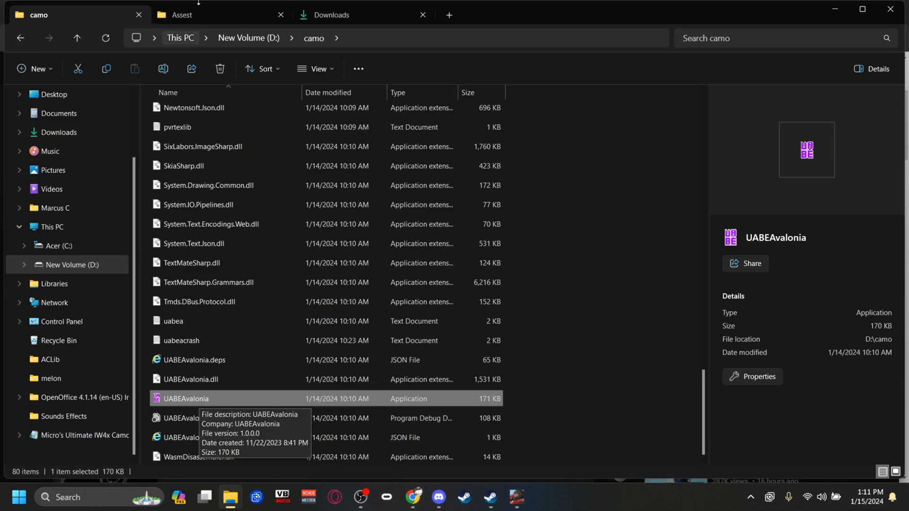
pyautogui.click(199, 7)
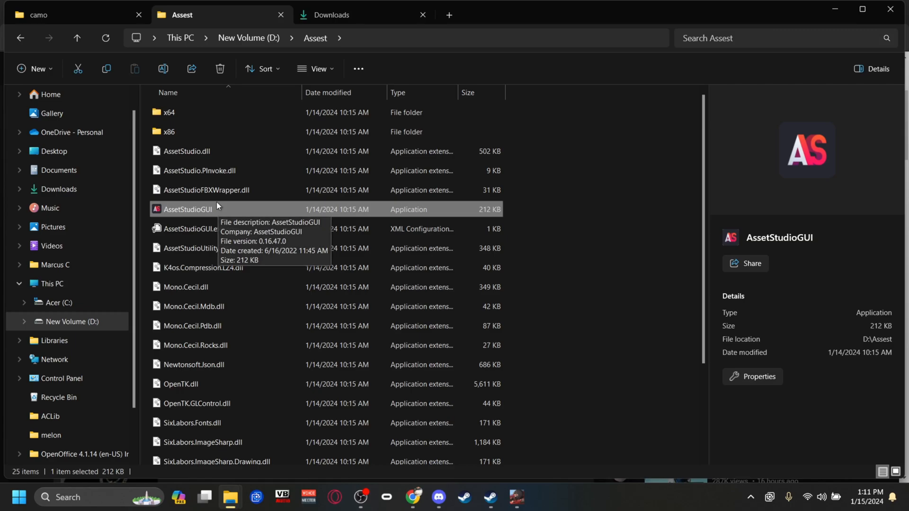
pyautogui.click(70, 10)
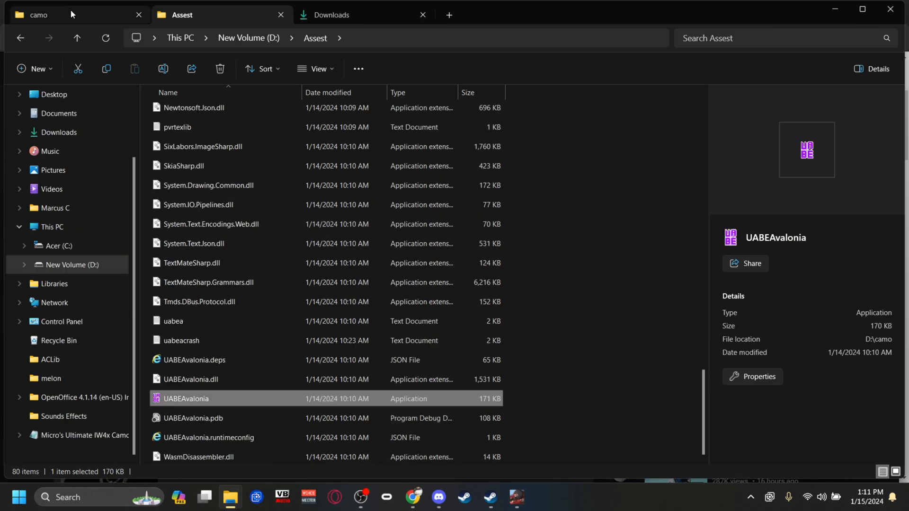
pyautogui.doubleClick(196, 404)
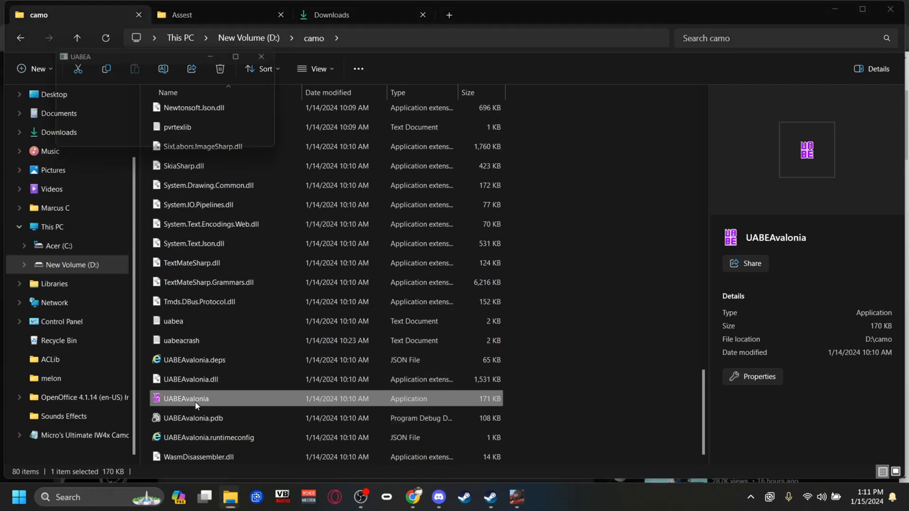
pyautogui.moveTo(145, 59); pyautogui.dragTo(625, 126)
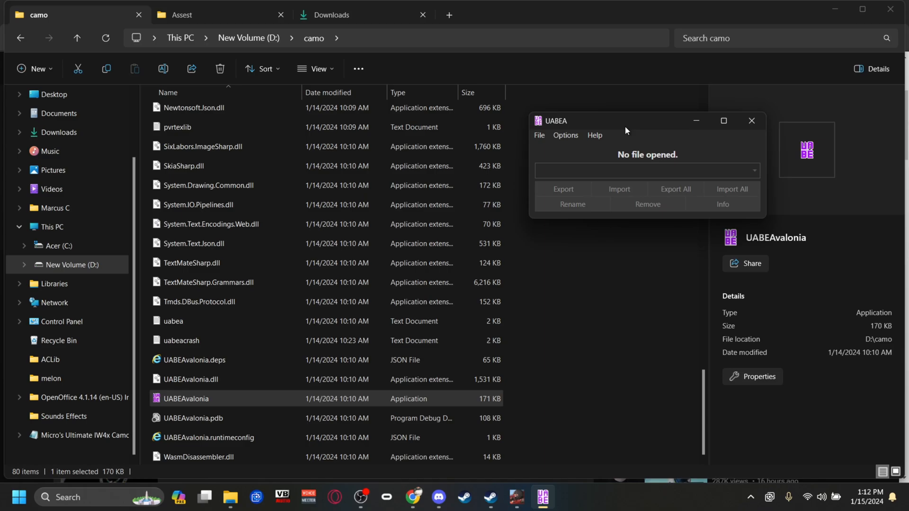
# Launch AssetStudioGUI from the Assest folder, then return to the camo folder.
pyautogui.click(207, 9)
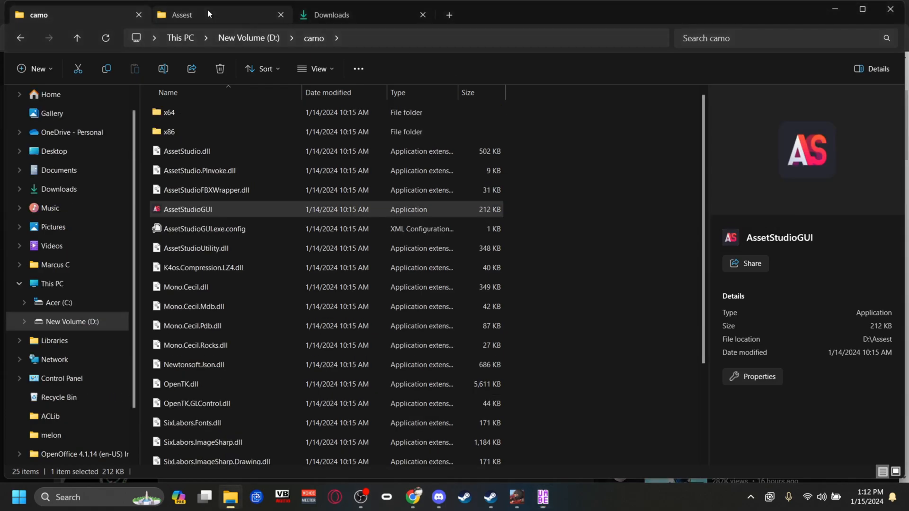
pyautogui.doubleClick(191, 209)
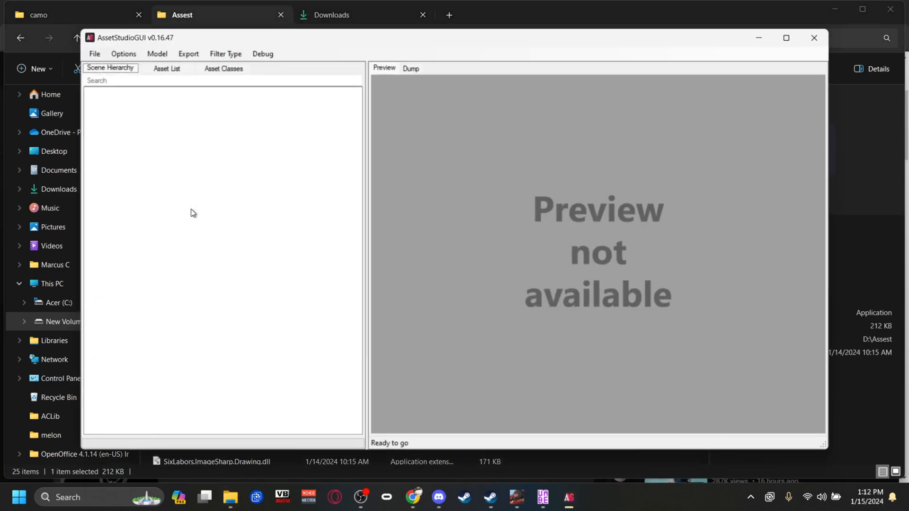
pyautogui.click(95, 13)
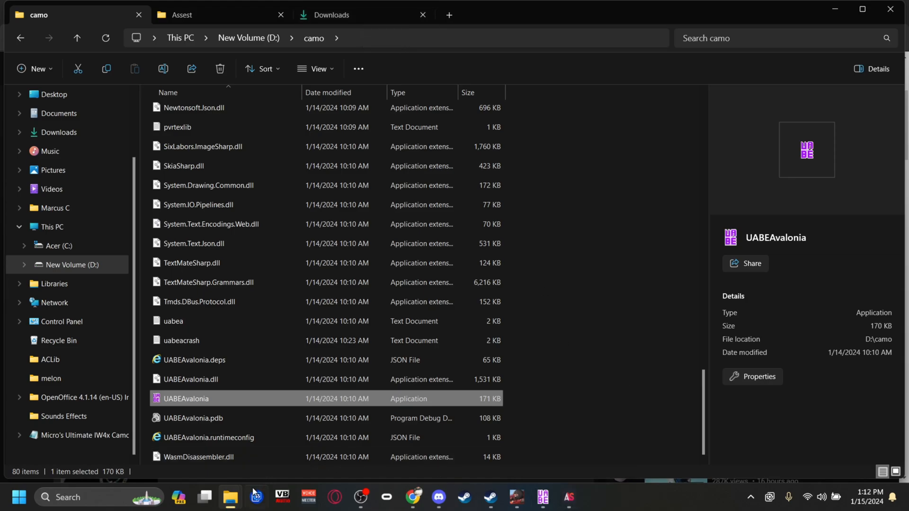
# Switch to Steam and open Combat Master's local files folder from the game library.
pyautogui.moveTo(241, 495)
pyautogui.click(484, 500)
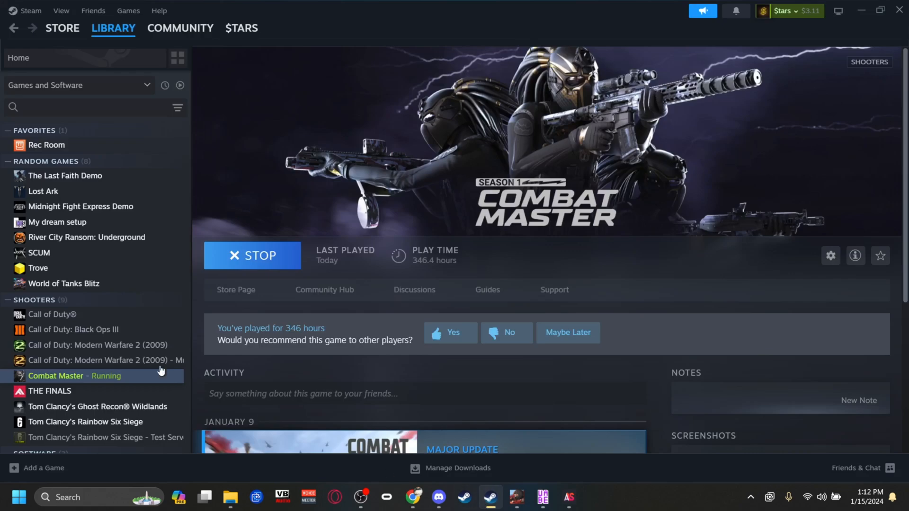
pyautogui.rightClick(121, 375)
pyautogui.moveTo(148, 341)
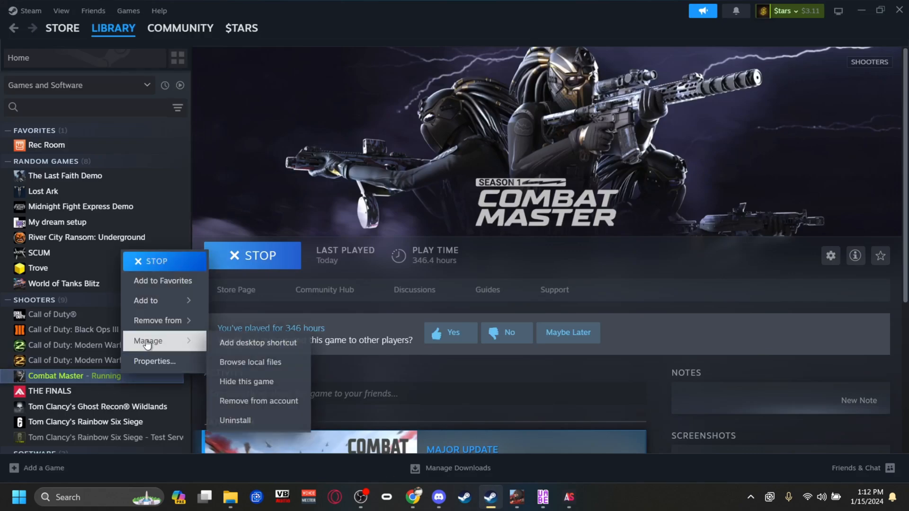
pyautogui.click(263, 364)
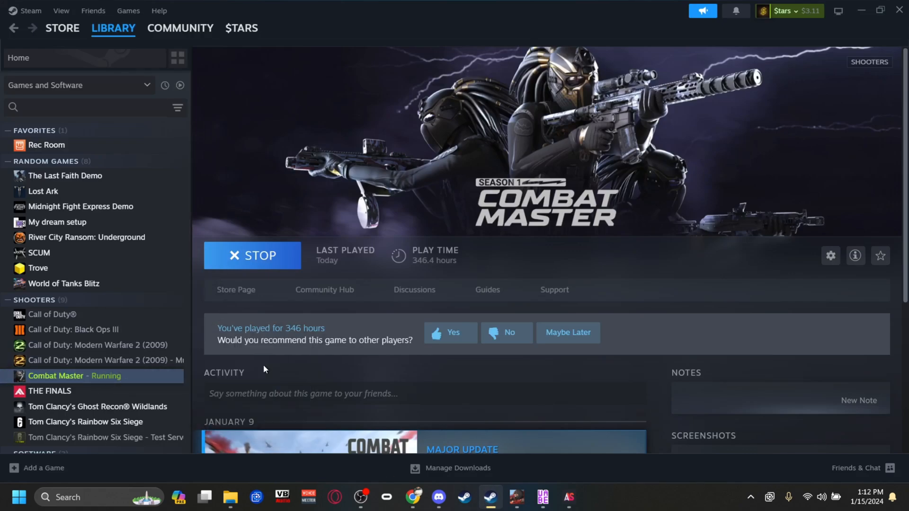
pyautogui.moveTo(234, 495)
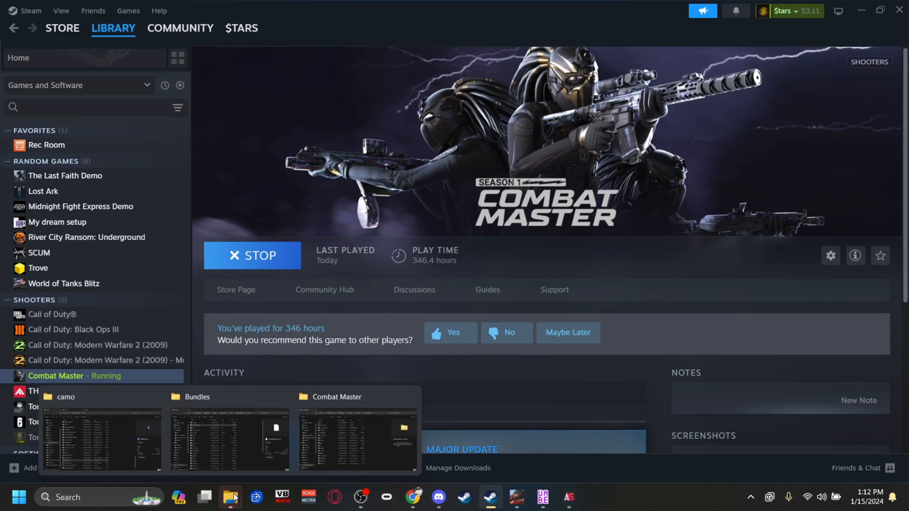
pyautogui.click(338, 429)
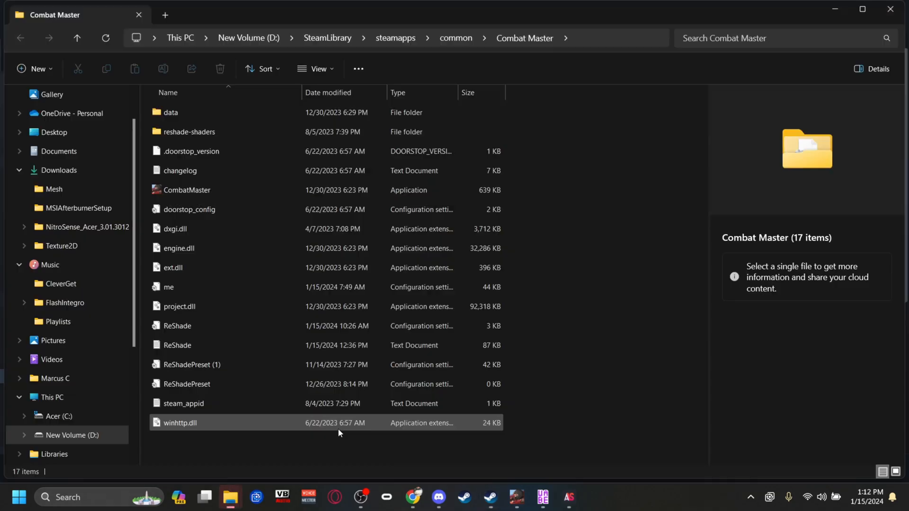
# Open the Bundles folder inside data > StreamingAssets of the Combat Master installation.
pyautogui.doubleClick(183, 118)
pyautogui.doubleClick(188, 170)
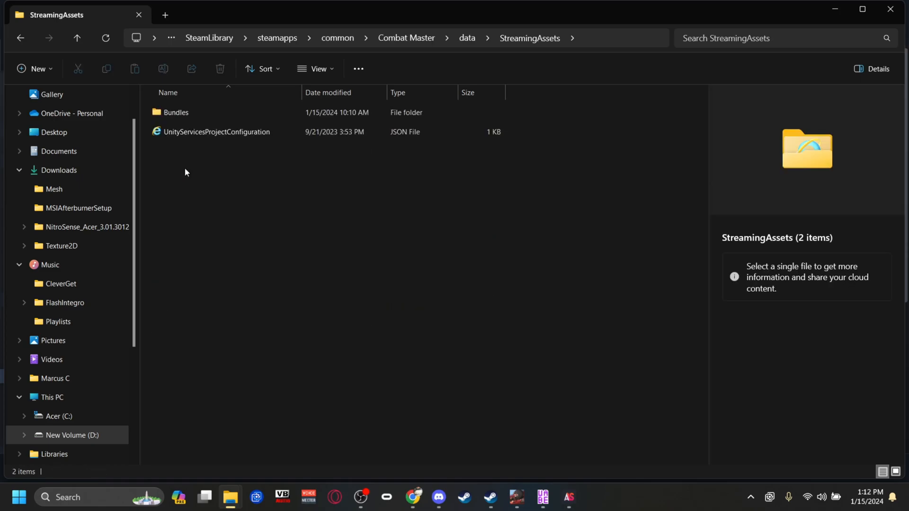
pyautogui.doubleClick(184, 116)
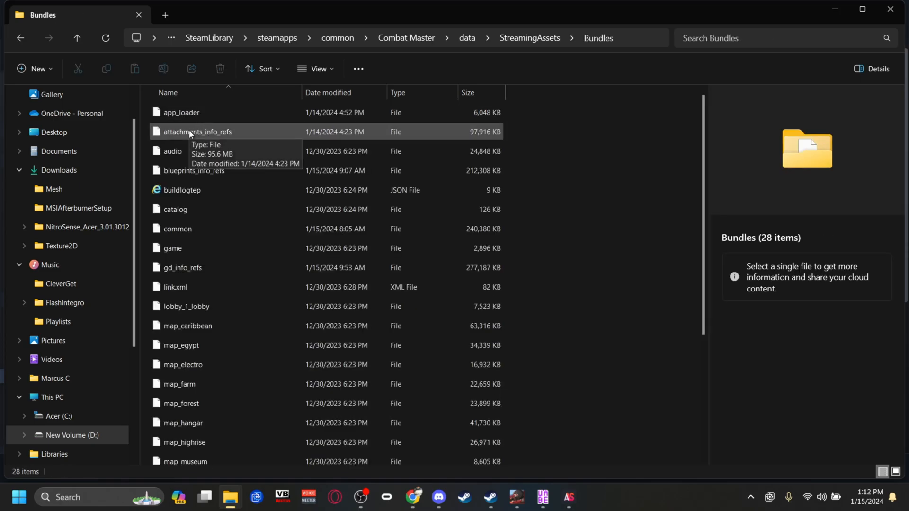
# Load the attachments_info_refs bundle into AssetStudioGUI and dismiss the shader load errors.
pyautogui.moveTo(188, 130); pyautogui.dragTo(292, 282)
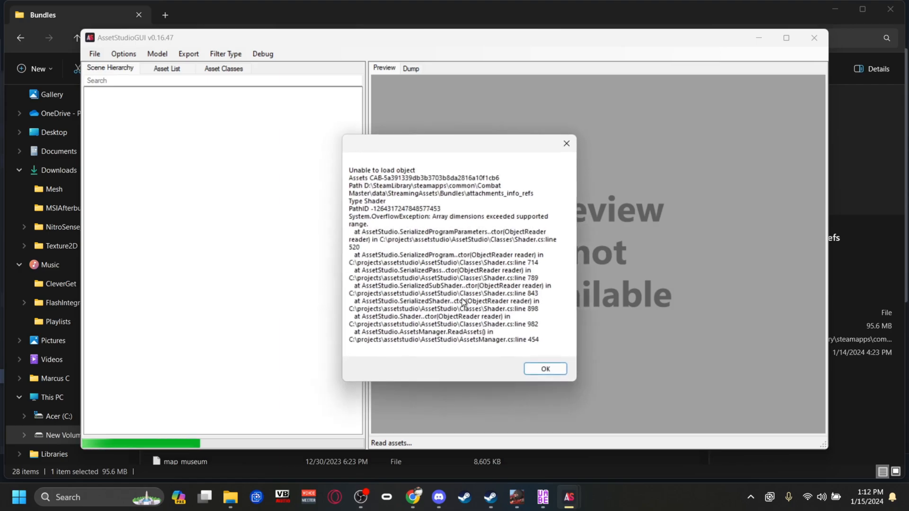
pyautogui.click(541, 370)
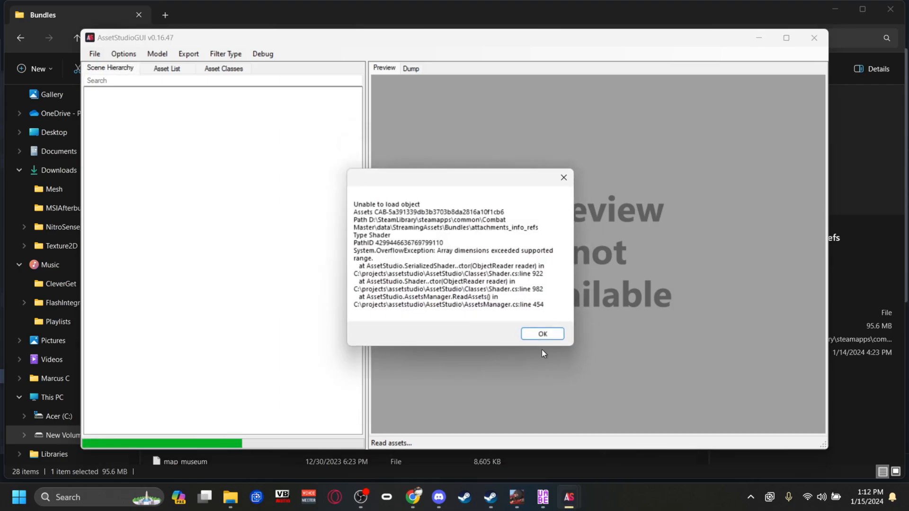
pyautogui.click(543, 334)
pyautogui.click(543, 334)
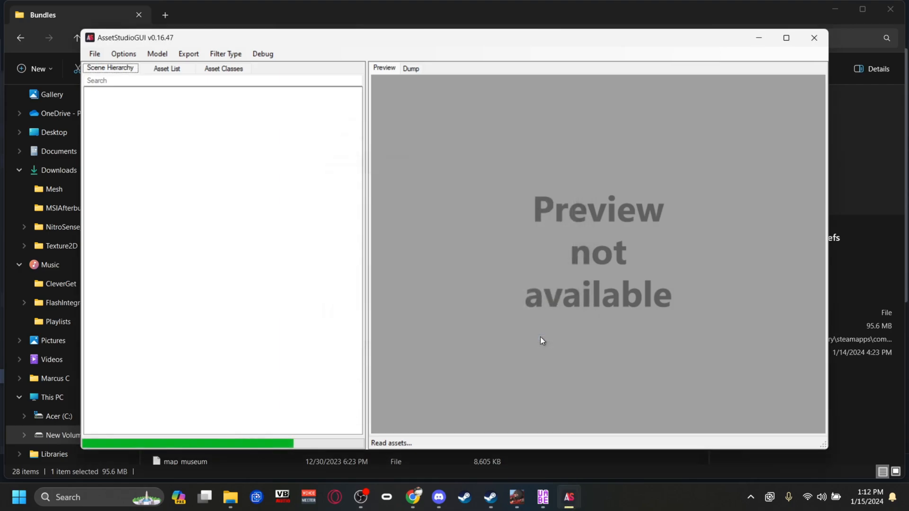
# Show the loaded bundle's asset list in AssetStudioGUI and filter it by "spr".
pyautogui.click(164, 71)
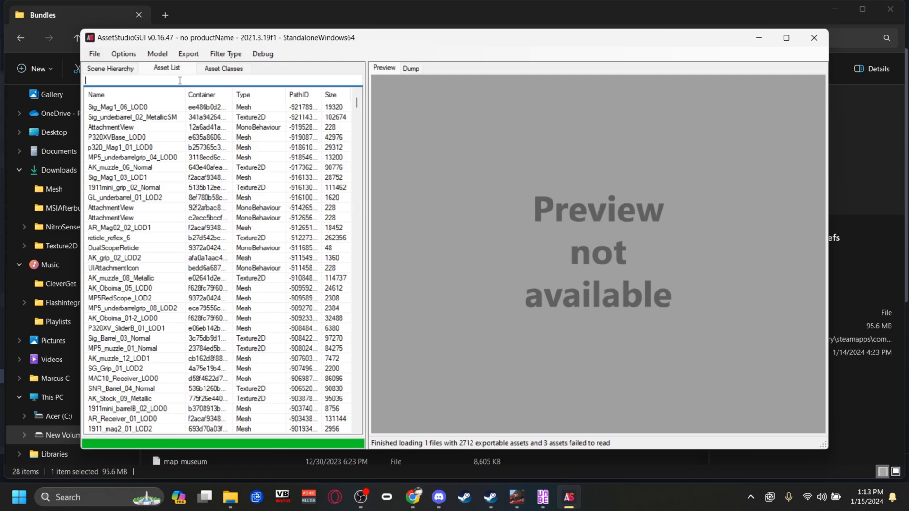
pyautogui.moveTo(413, 497)
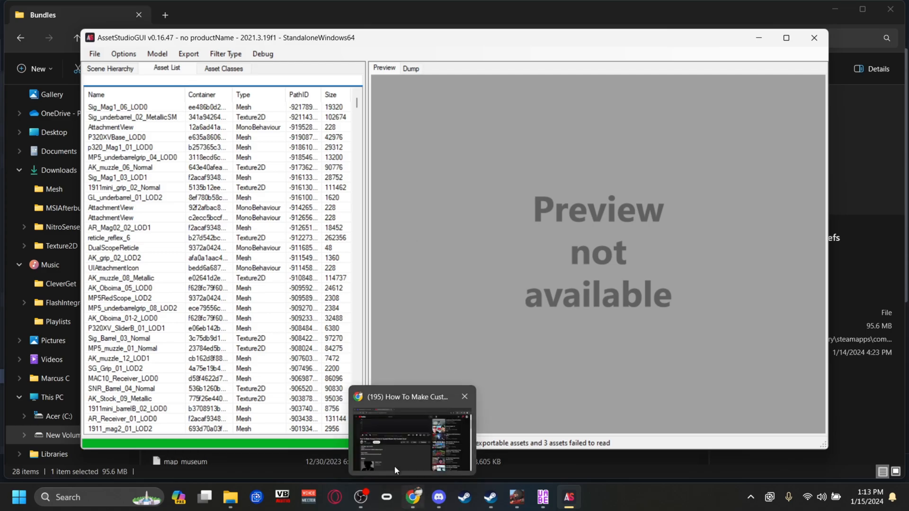
pyautogui.click(388, 437)
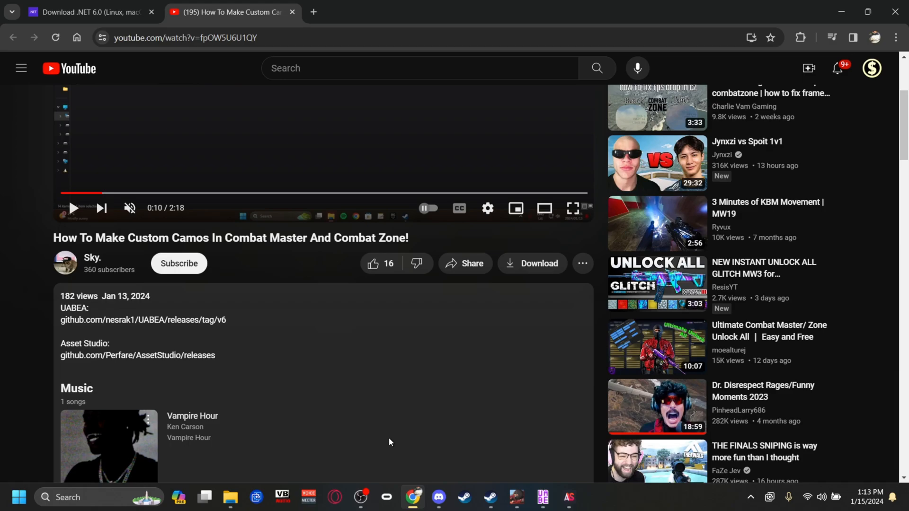
pyautogui.click(568, 498)
pyautogui.write('spr')
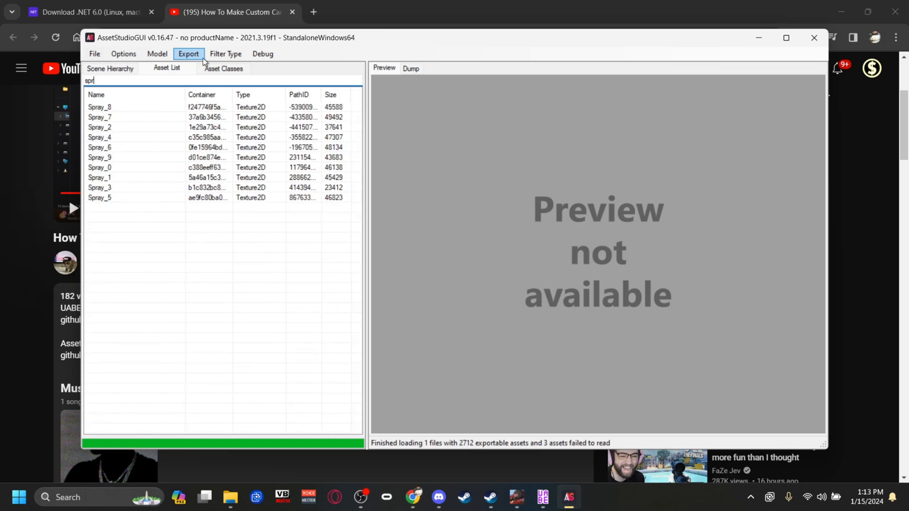
# Preview the Spray_9, Spray_1, Spray_0 and Spray_2 camo textures, ending with Spray_0 selected.
pyautogui.click(113, 164)
pyautogui.click(111, 158)
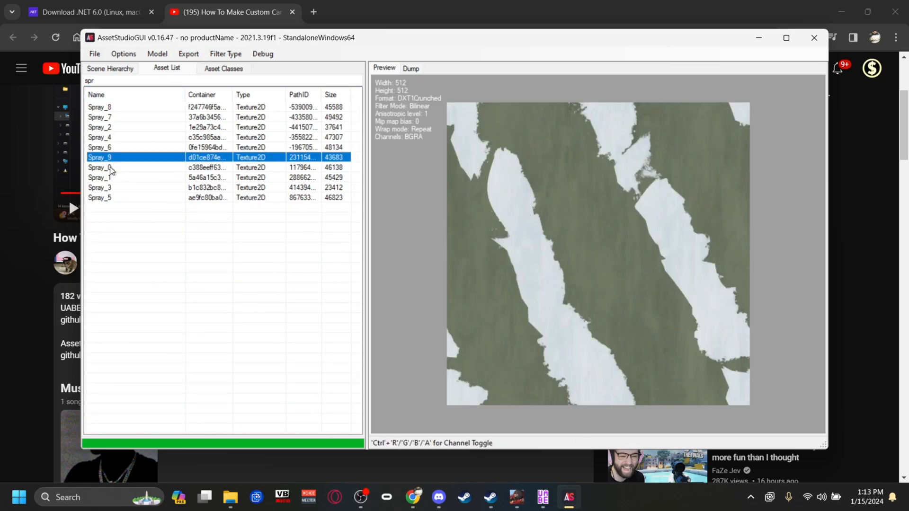
pyautogui.click(109, 173)
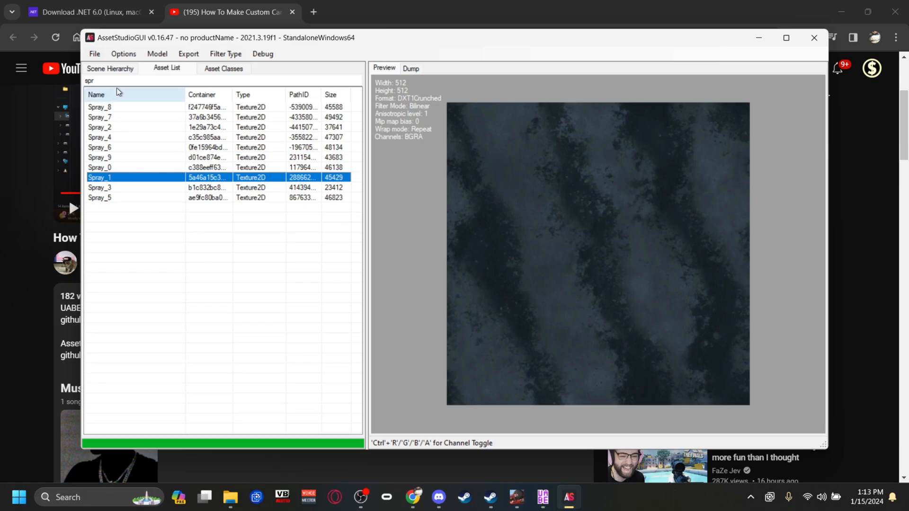
pyautogui.click(107, 168)
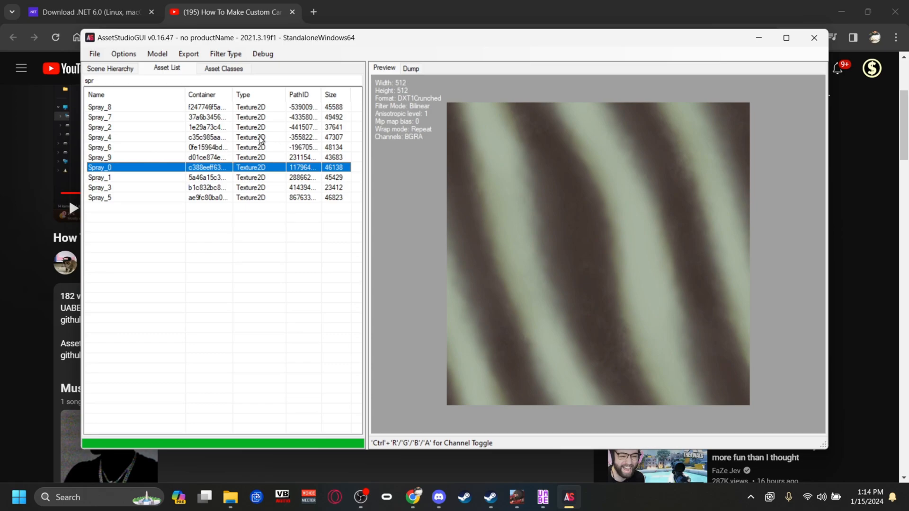
pyautogui.click(207, 127)
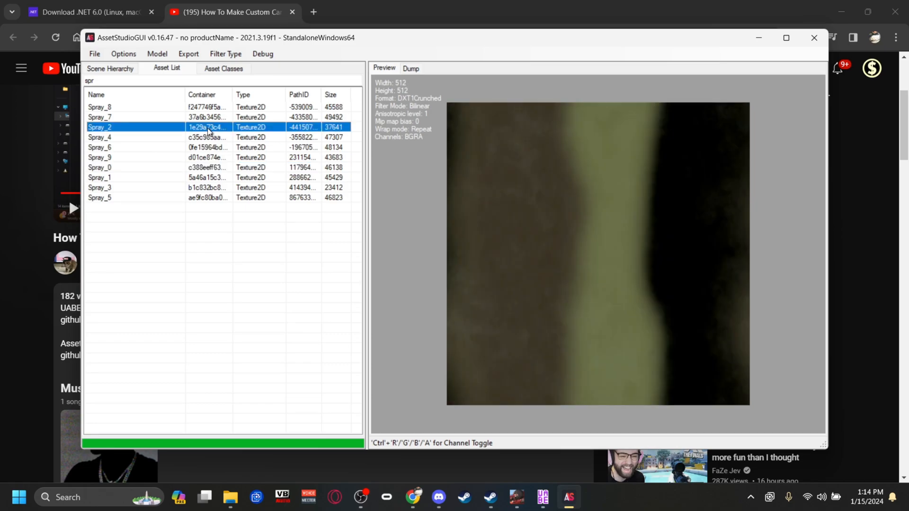
pyautogui.click(123, 169)
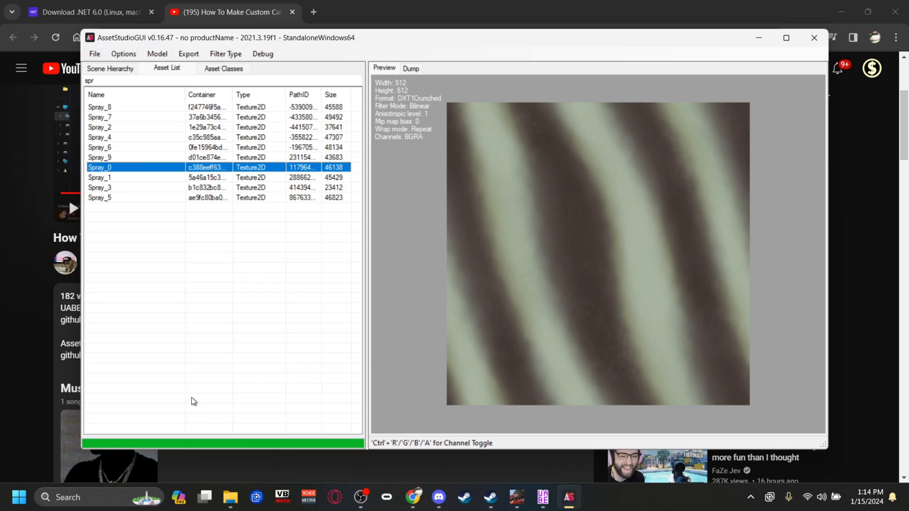
# Switch to File Explorer and show the Downloads folder containing the damascus1 PNG.
pyautogui.moveTo(225, 503)
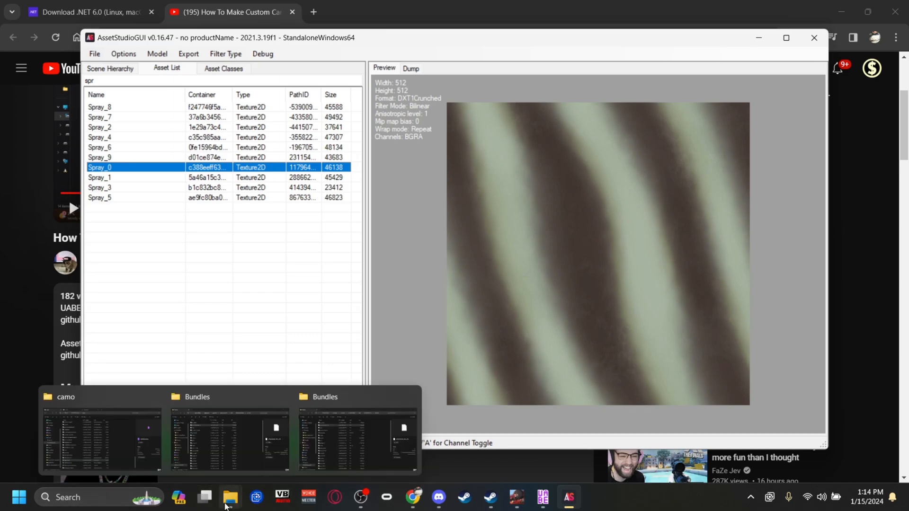
pyautogui.click(153, 444)
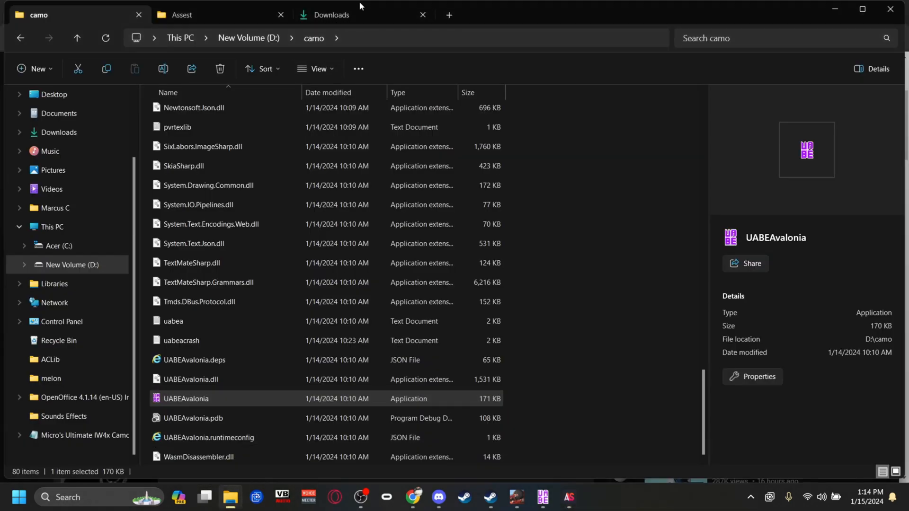
pyautogui.click(360, 7)
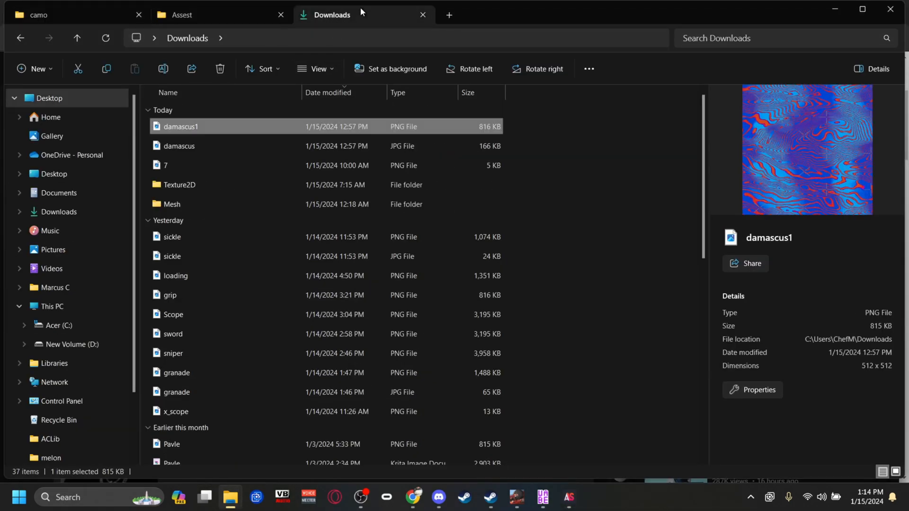
# Open the damascus1 PNG from Downloads in Paint and show its resize settings in pixels.
pyautogui.rightClick(220, 126)
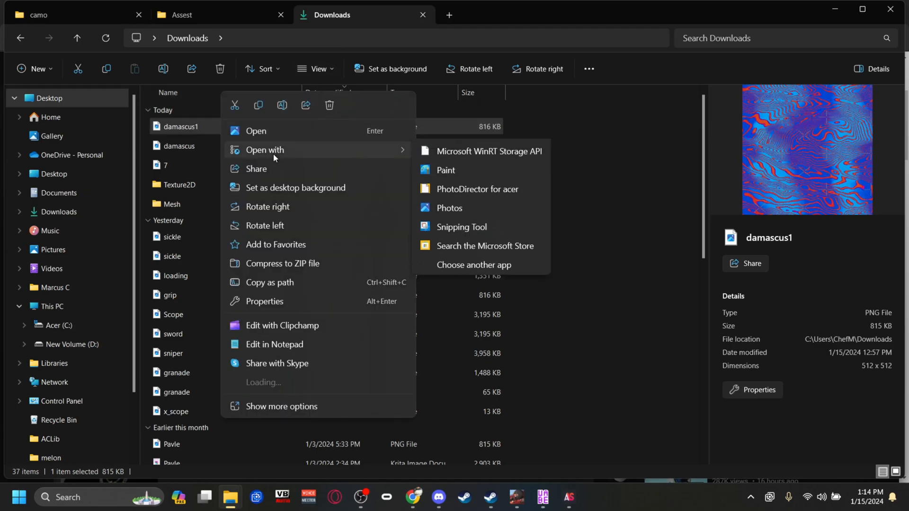
pyautogui.moveTo(292, 144)
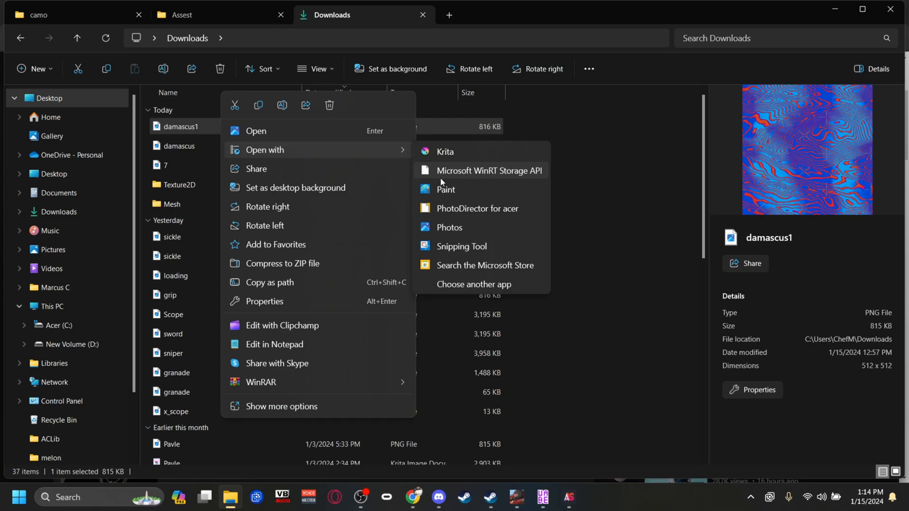
pyautogui.click(441, 184)
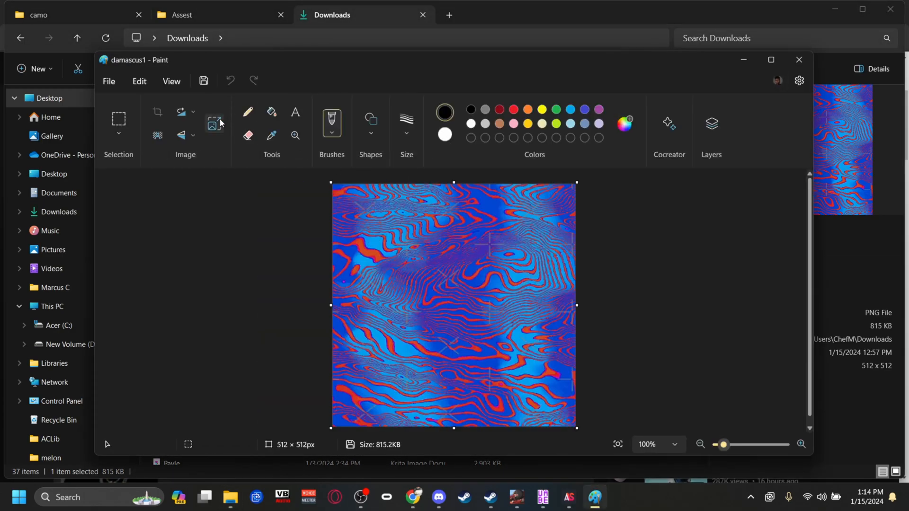
pyautogui.click(221, 123)
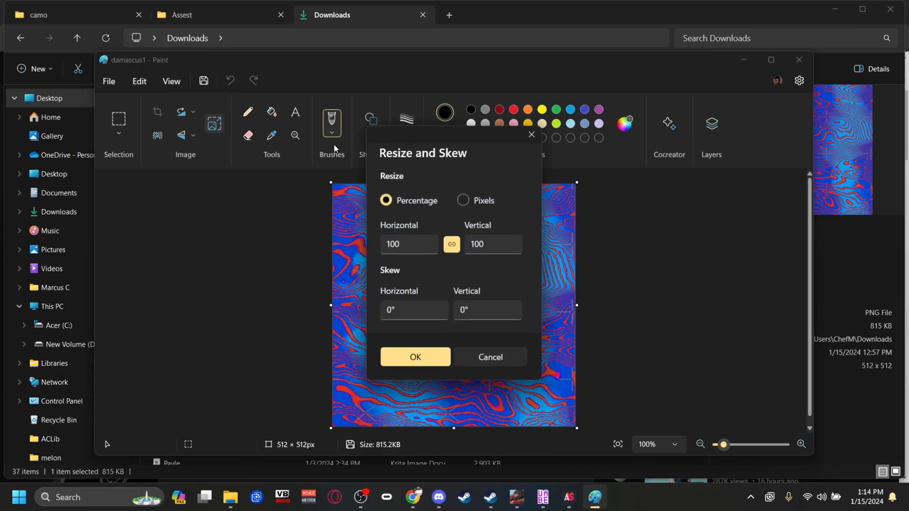
pyautogui.click(464, 200)
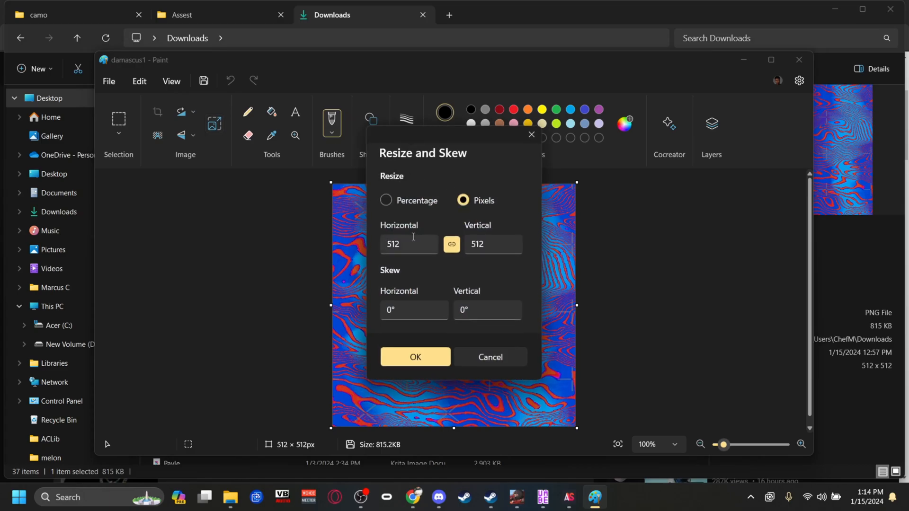
# Check Spray_0's dimensions in AssetStudioGUI, then return to Paint and apply a 512 × 512 pixel size to damascus1.
pyautogui.moveTo(569, 495)
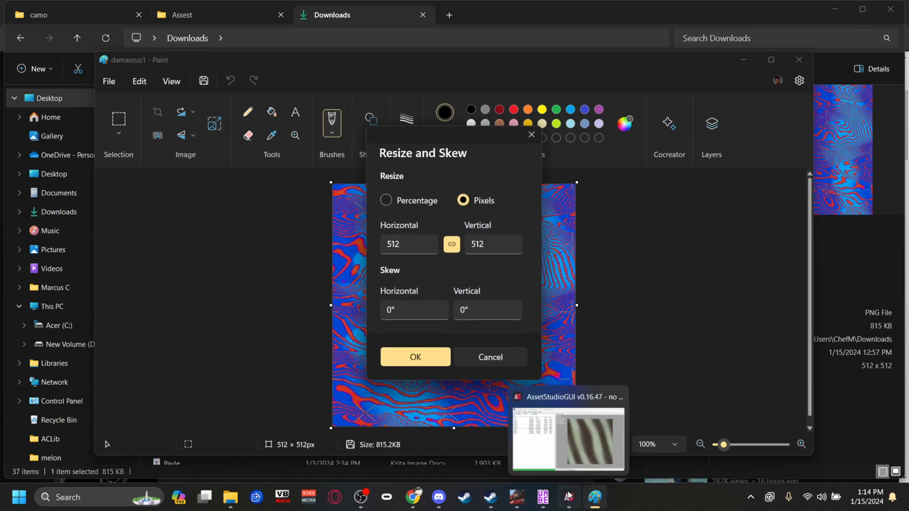
pyautogui.click(563, 456)
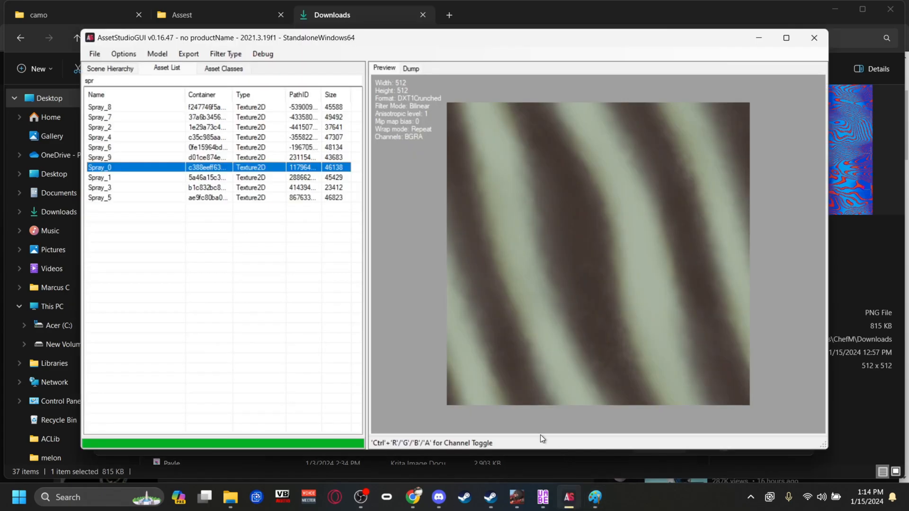
pyautogui.click(516, 21)
pyautogui.click(589, 497)
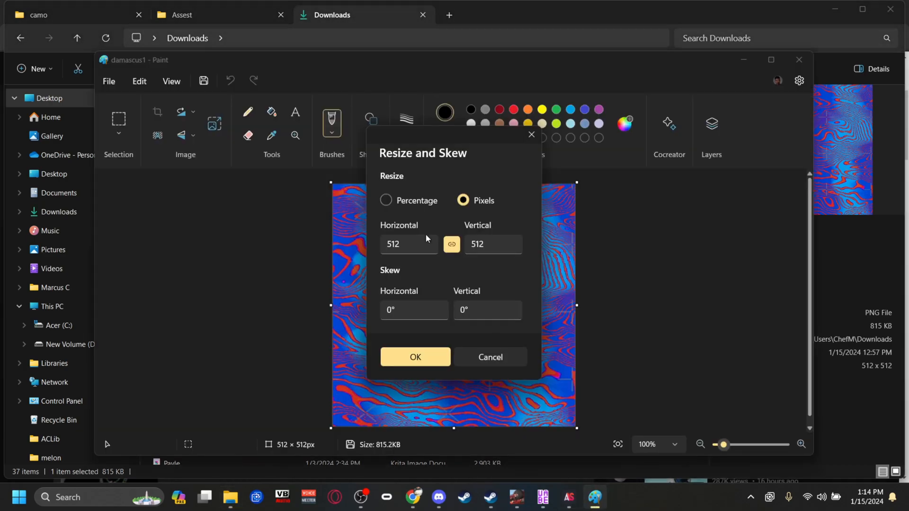
pyautogui.click(417, 355)
# Show the picture formats available for saving damascus1 in Paint, then minimise Paint.
pyautogui.click(110, 81)
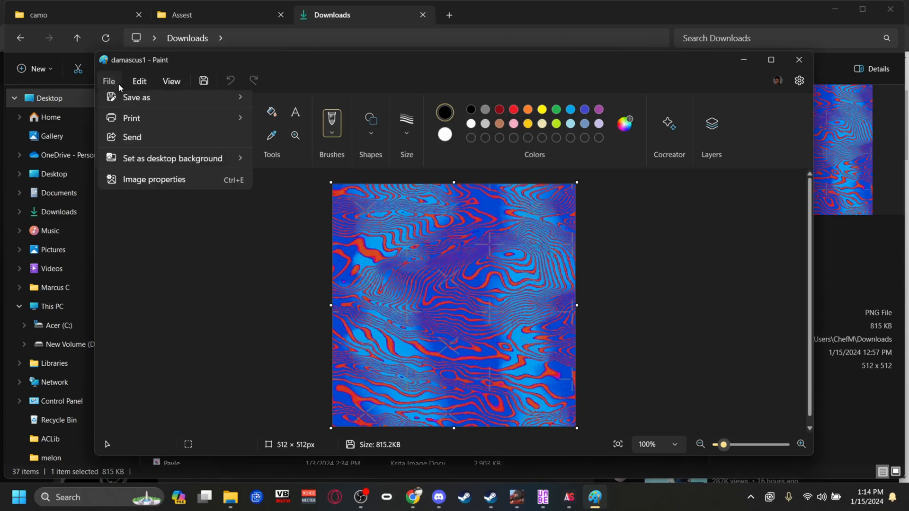
pyautogui.moveTo(145, 198)
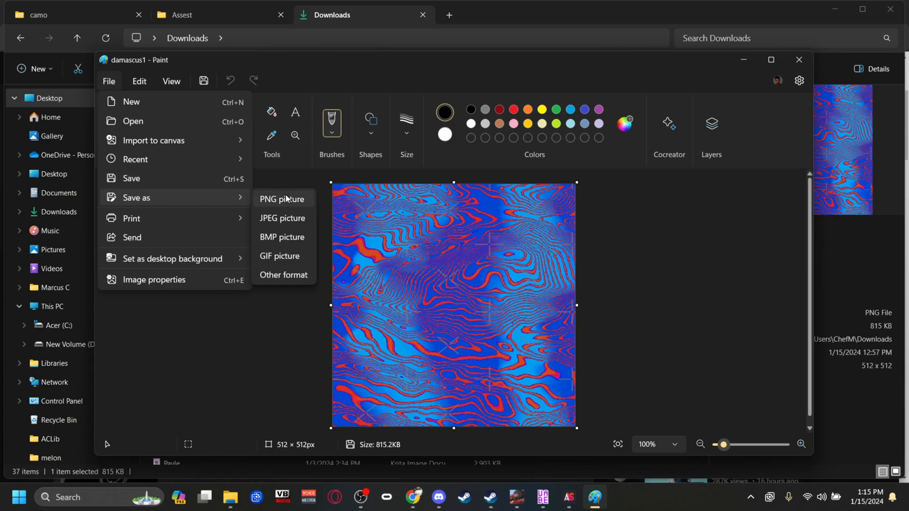
pyautogui.click(735, 64)
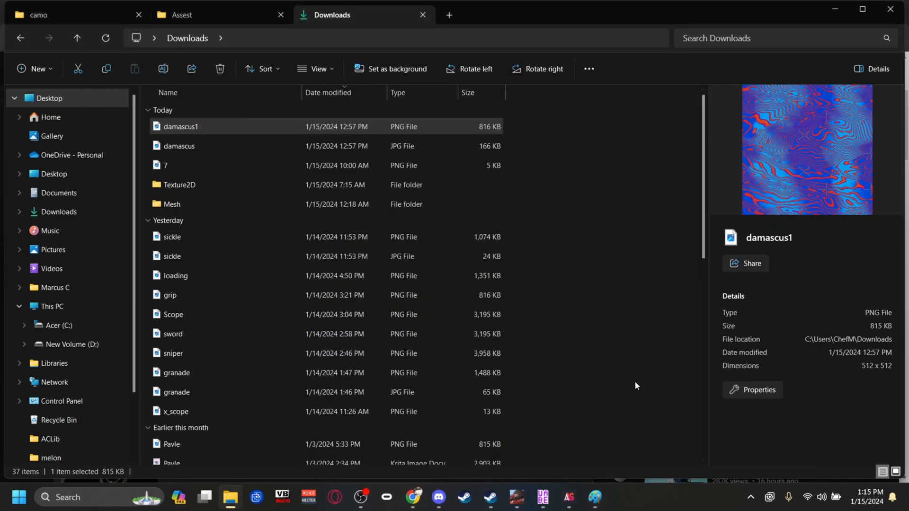
# Switch to AssetStudioGUI, copy the PathID of the Spray_0 texture and minimise the program.
pyautogui.click(574, 495)
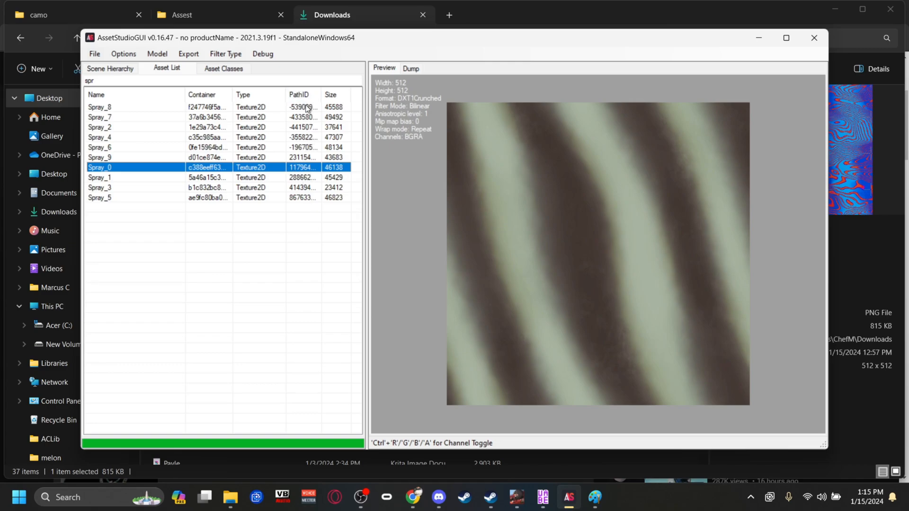
pyautogui.rightClick(303, 170)
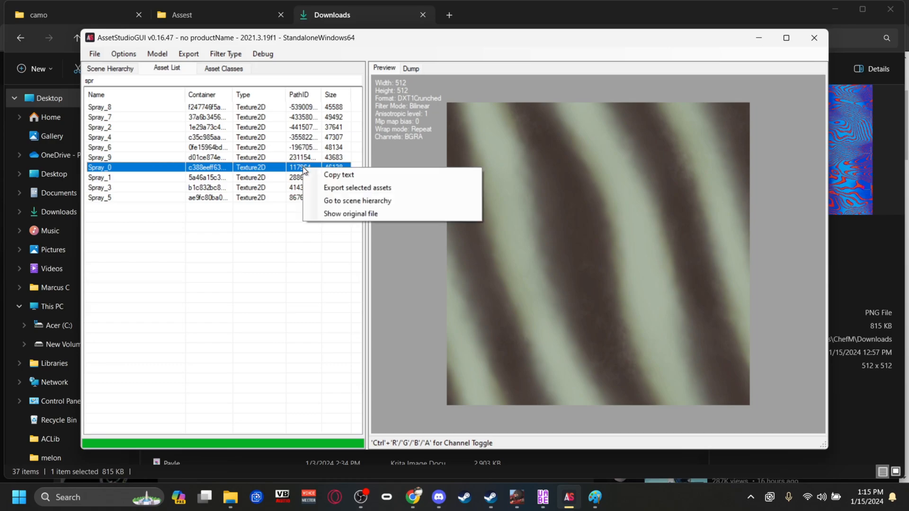
pyautogui.click(343, 174)
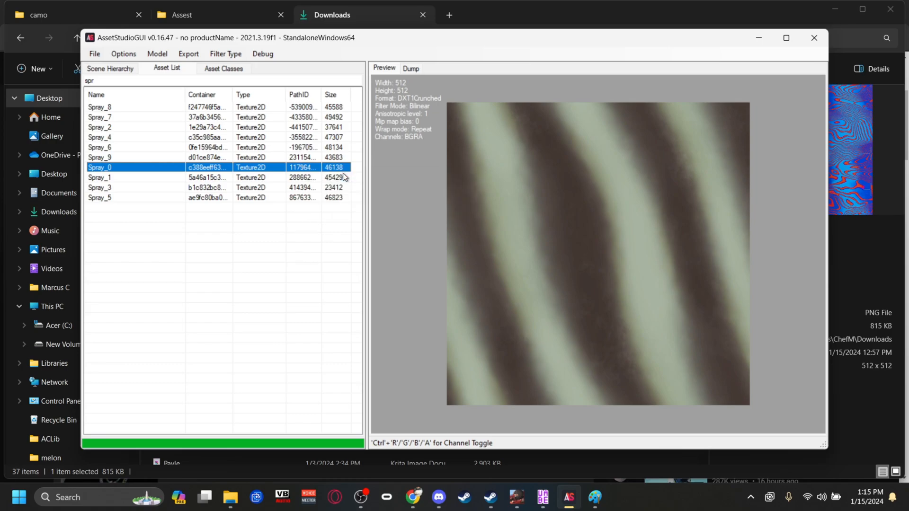
pyautogui.click(759, 38)
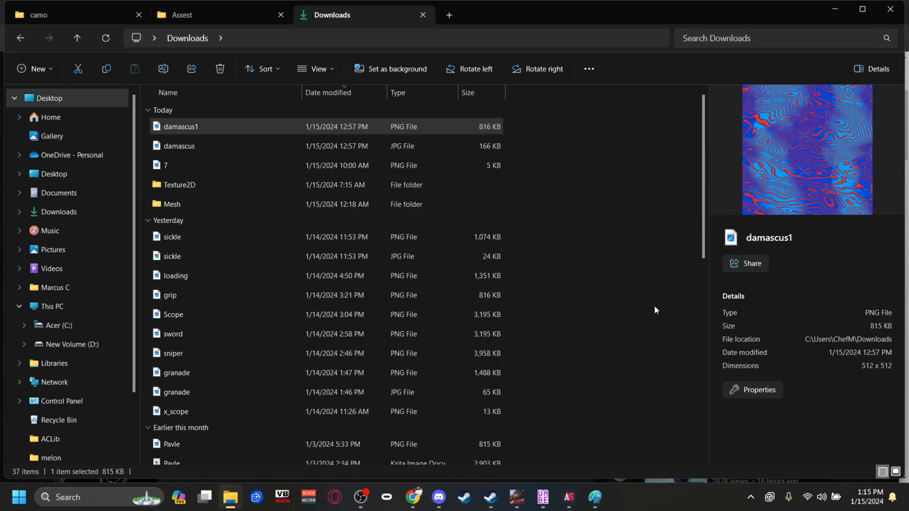
# Load attachments_info_refs from the Combat Master Bundles folder into UABEA and show its asset list, closing the duplicate Assets Info window.
pyautogui.moveTo(230, 497)
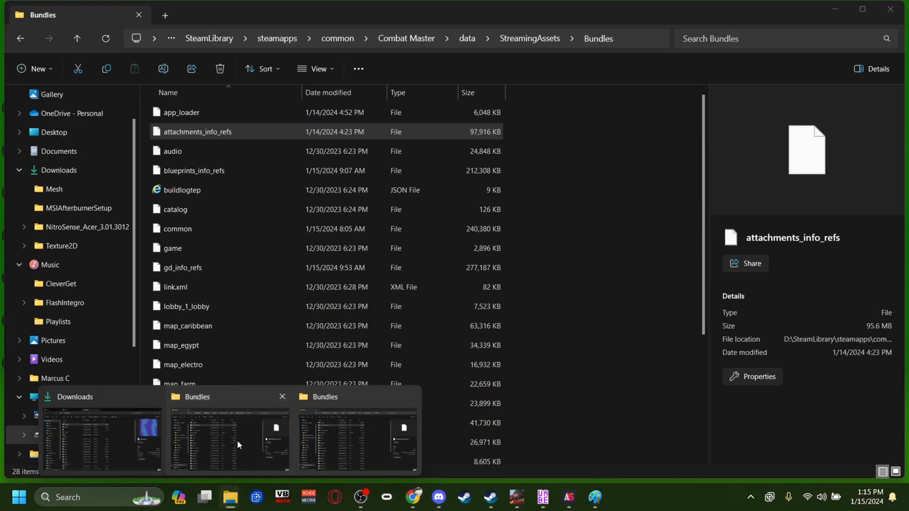
pyautogui.click(238, 441)
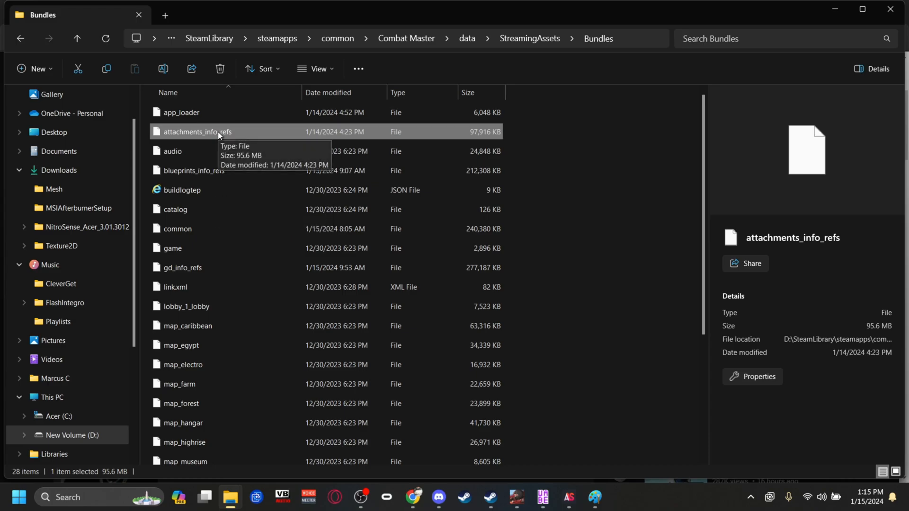
pyautogui.moveTo(217, 132); pyautogui.dragTo(594, 217)
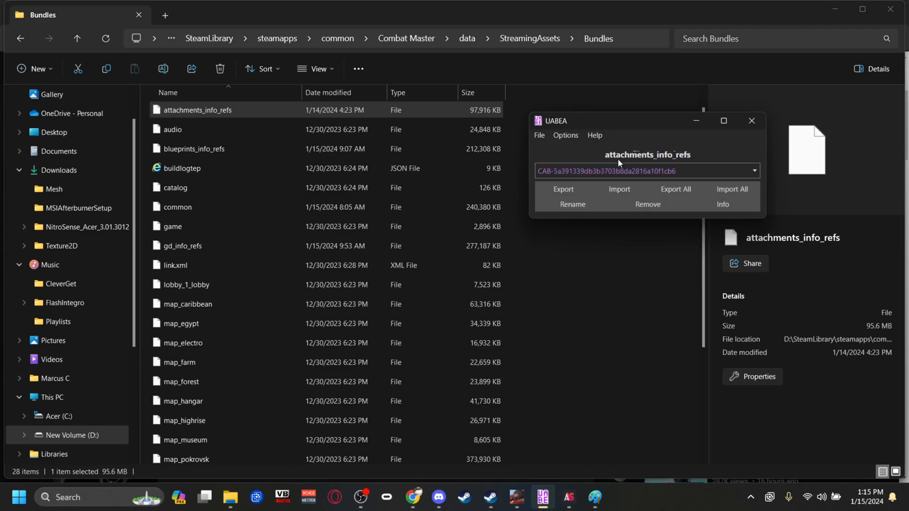
pyautogui.click(709, 200)
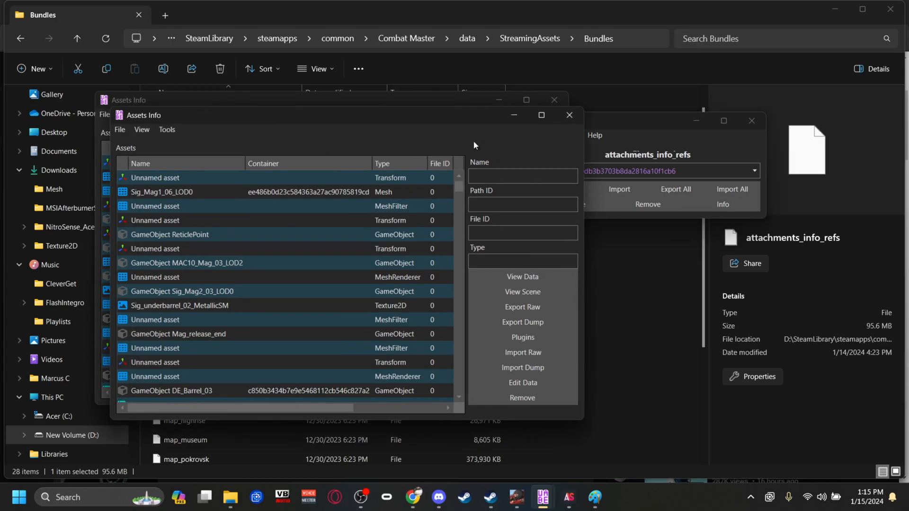
pyautogui.click(569, 115)
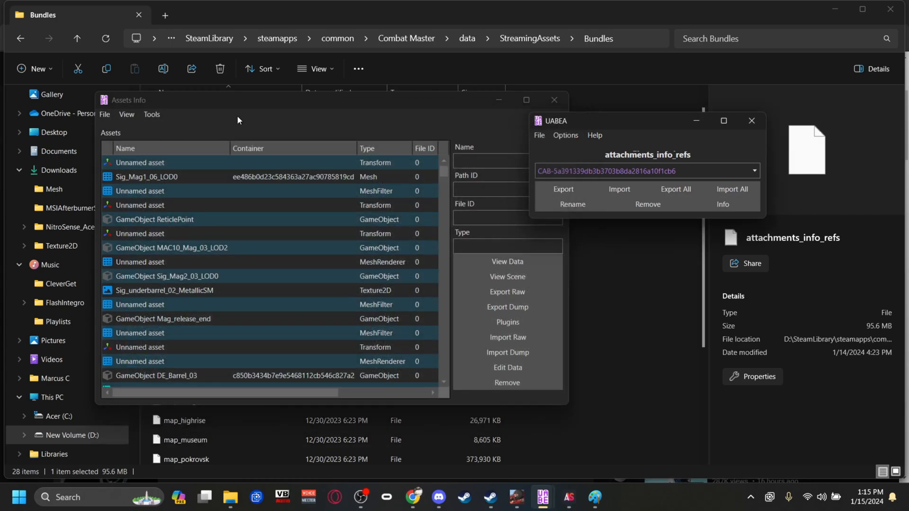
pyautogui.click(135, 115)
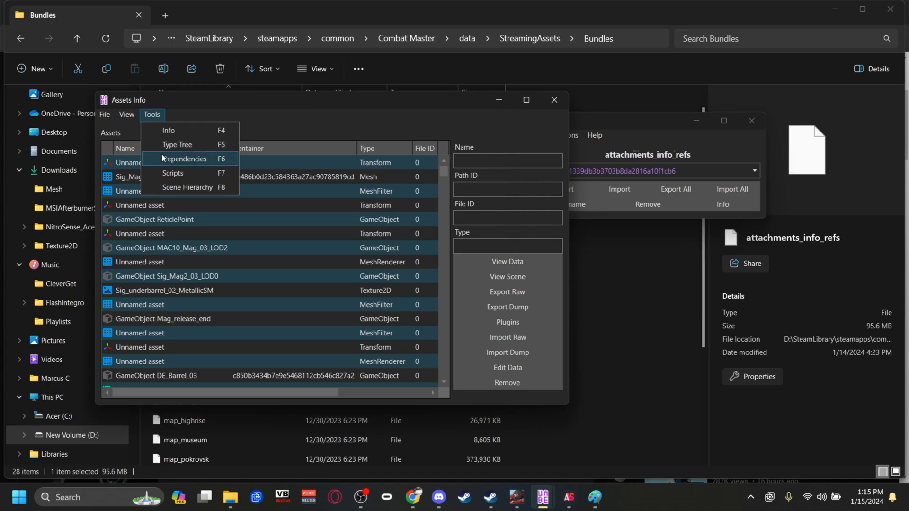
pyautogui.click(161, 163)
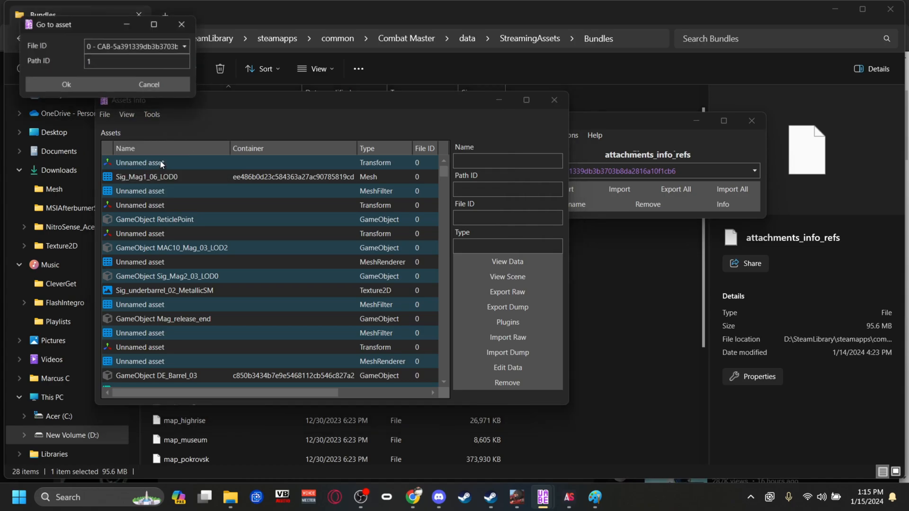
pyautogui.click(135, 64)
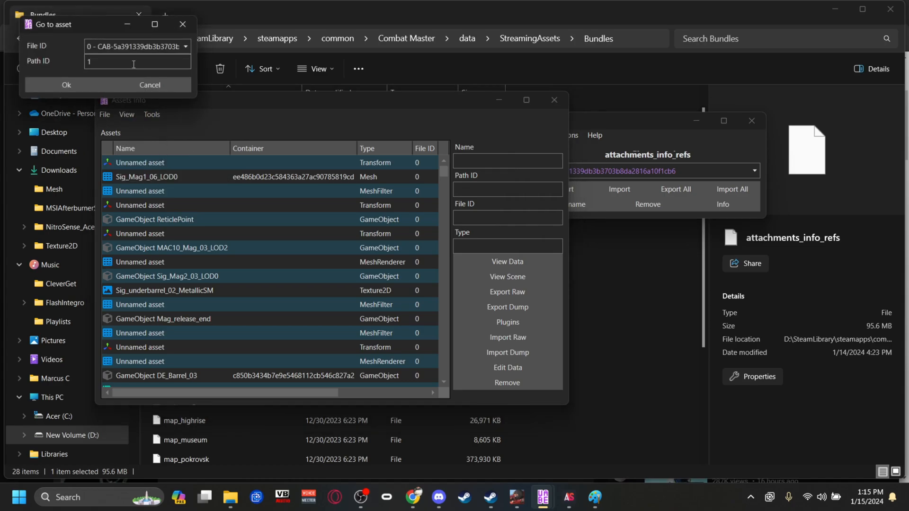
pyautogui.press('BackSpace')
pyautogui.hotkey('ctrl', 'v')
pyautogui.click(65, 85)
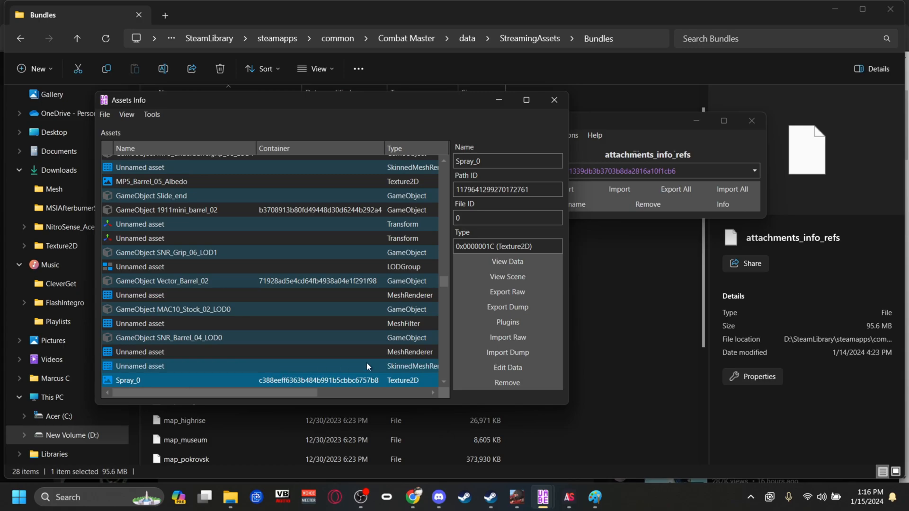
# Edit the Spray_0 texture with the texture plugin, loading damascus1 from Downloads as its image and saving the texture.
pyautogui.click(520, 324)
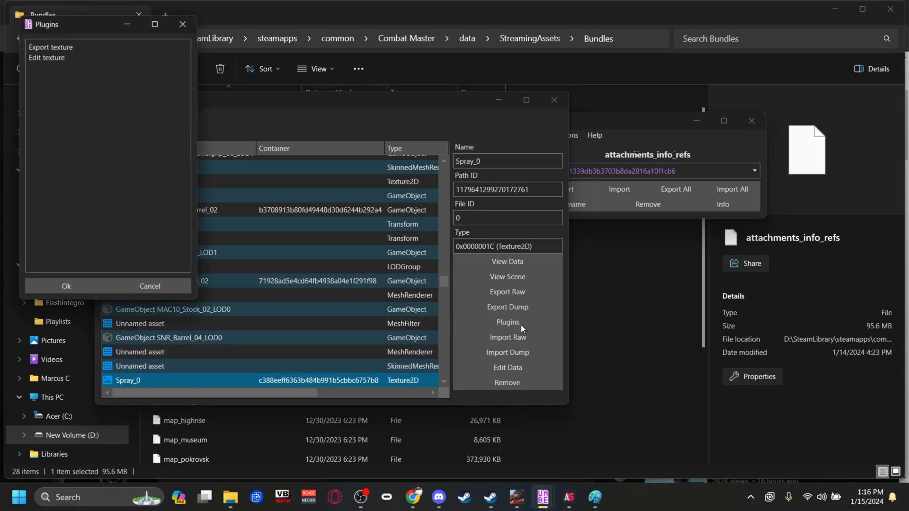
pyautogui.click(46, 58)
pyautogui.click(88, 287)
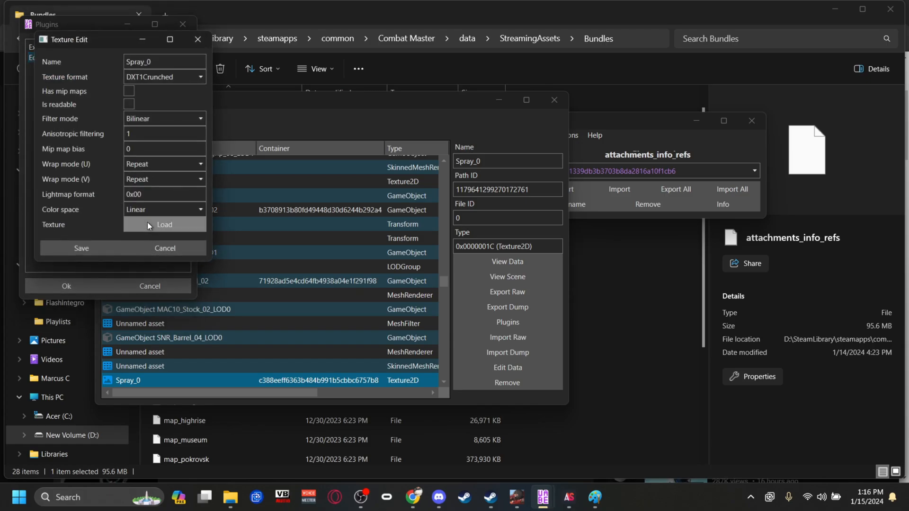
pyautogui.click(148, 226)
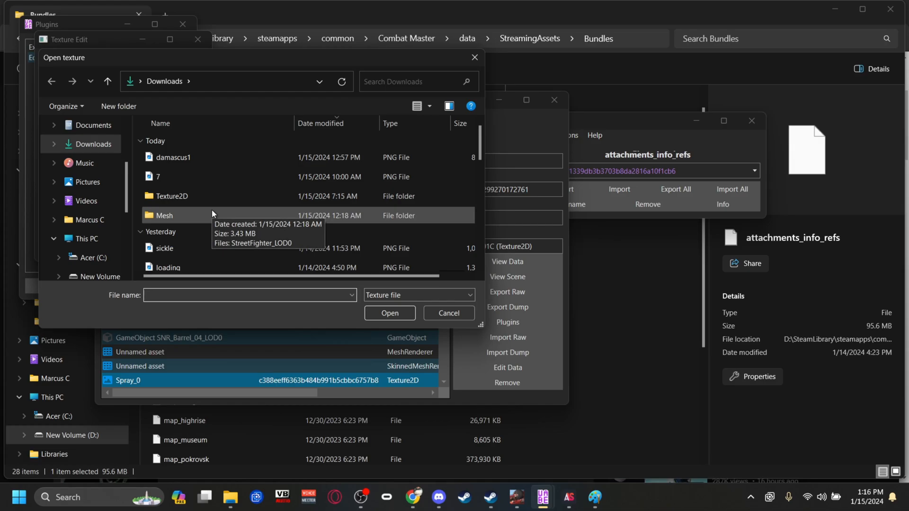
pyautogui.click(194, 156)
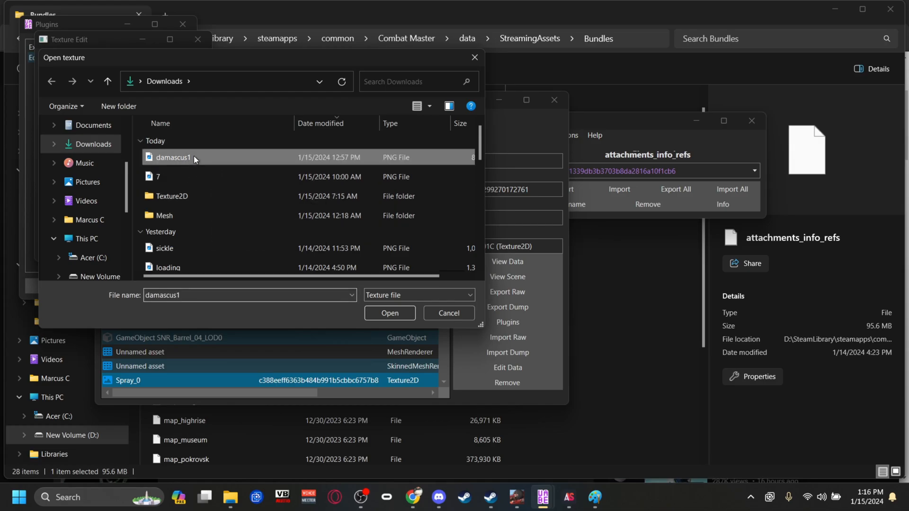
pyautogui.click(390, 313)
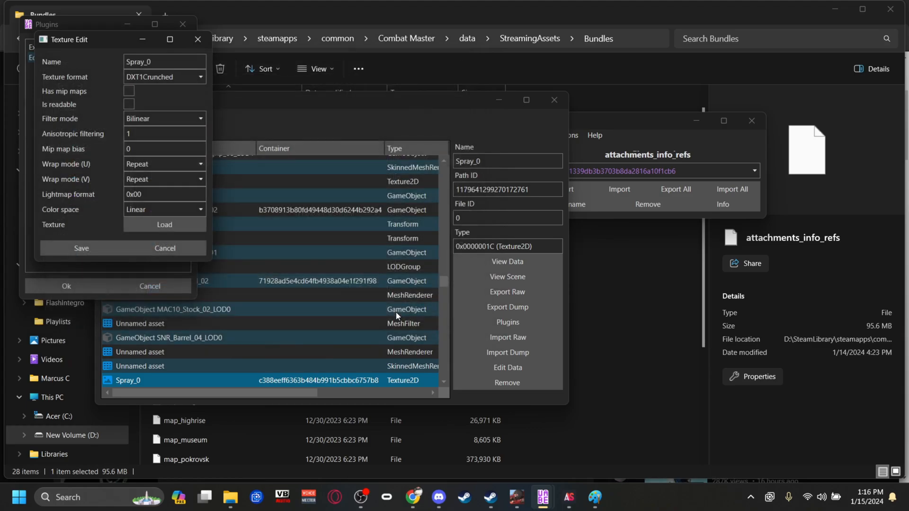
pyautogui.click(99, 246)
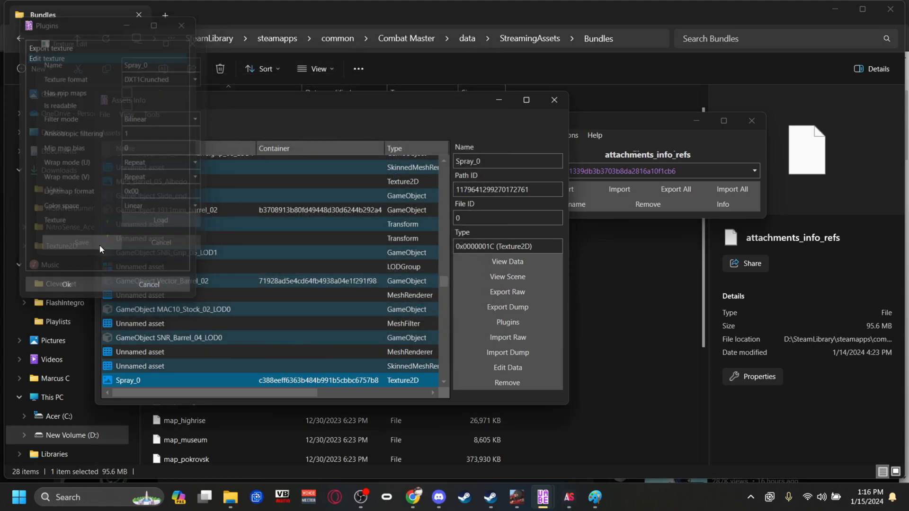
# Save the asset changes, close the Assets Info window and save the attachments_info_refs bundle.
pyautogui.click(104, 114)
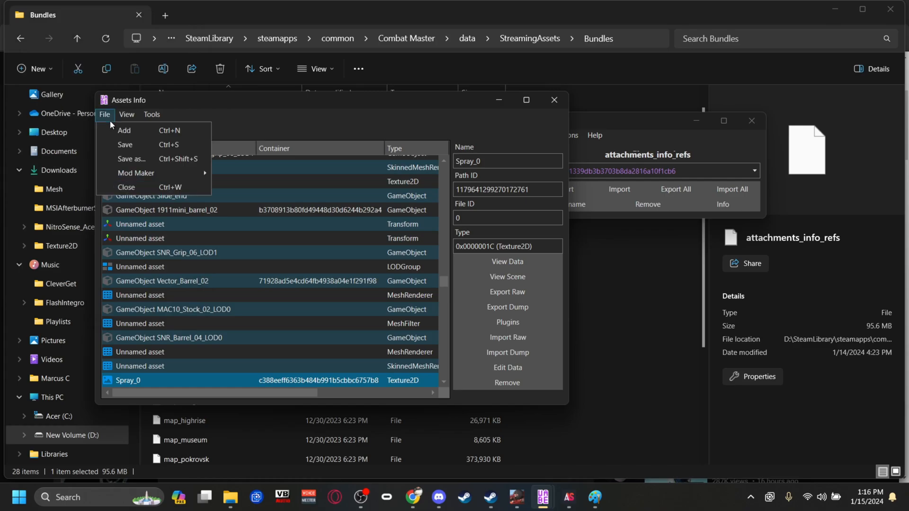
pyautogui.click(125, 145)
pyautogui.click(211, 138)
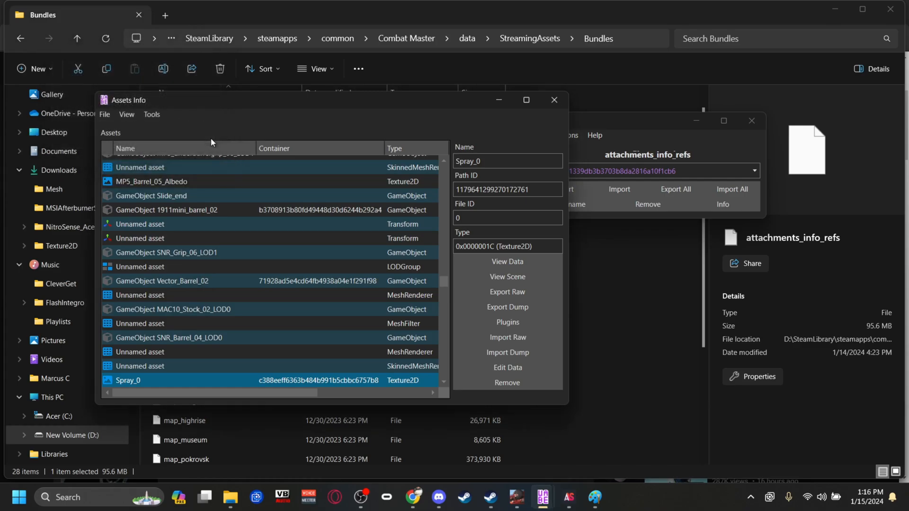
pyautogui.click(559, 104)
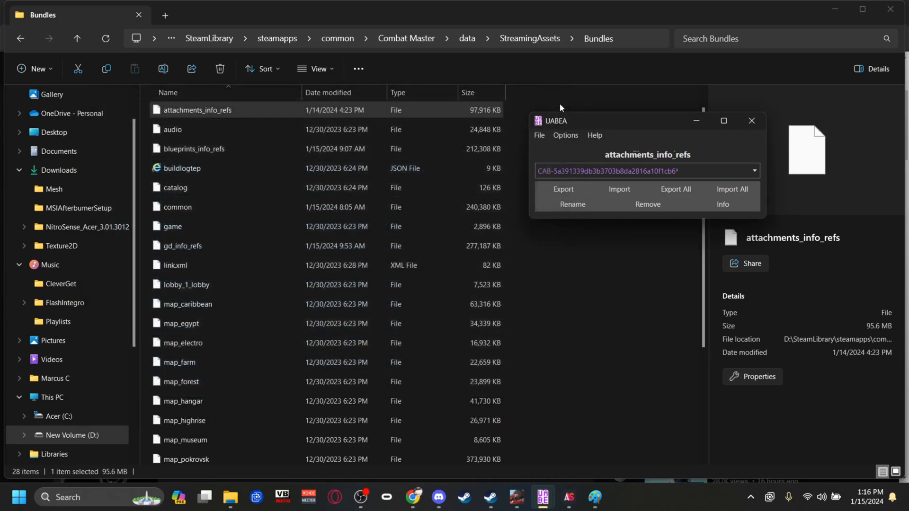
pyautogui.click(541, 137)
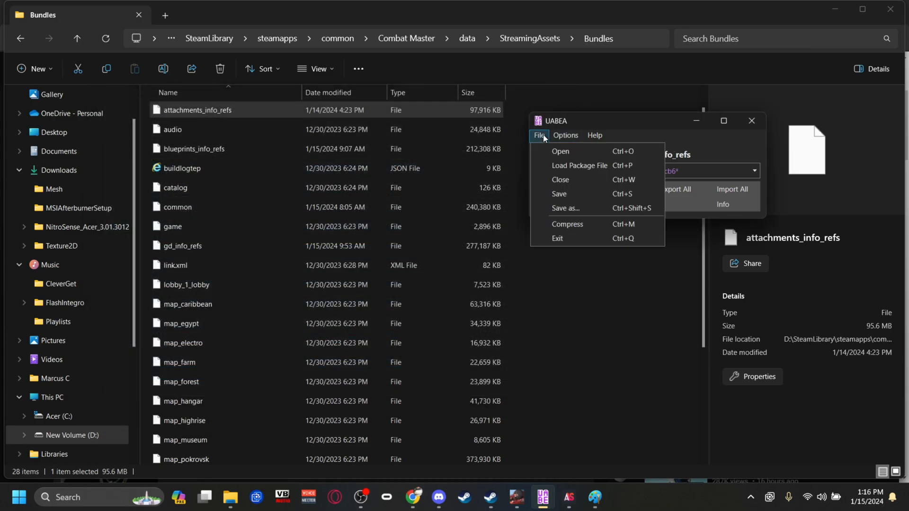
pyautogui.click(561, 192)
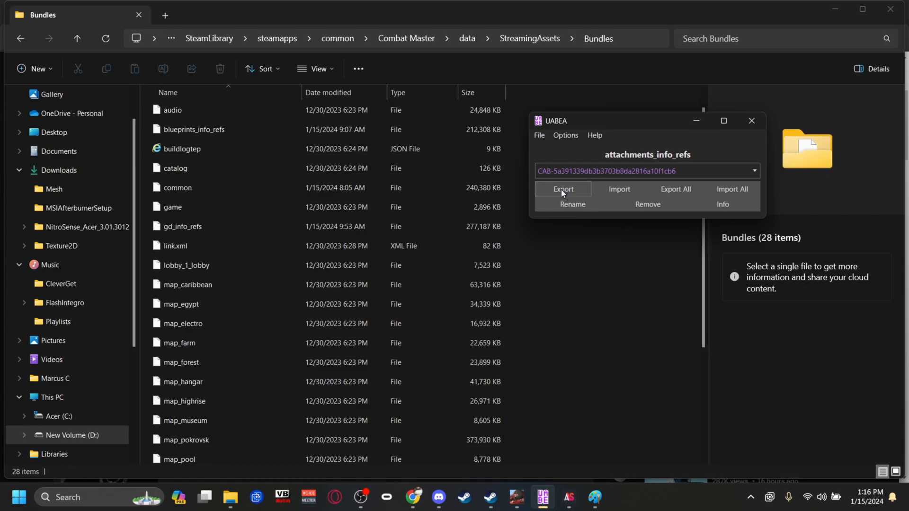
# Minimize the File Explorer and browser windows and restart Combat Master from the Steam library.
pyautogui.click(835, 9)
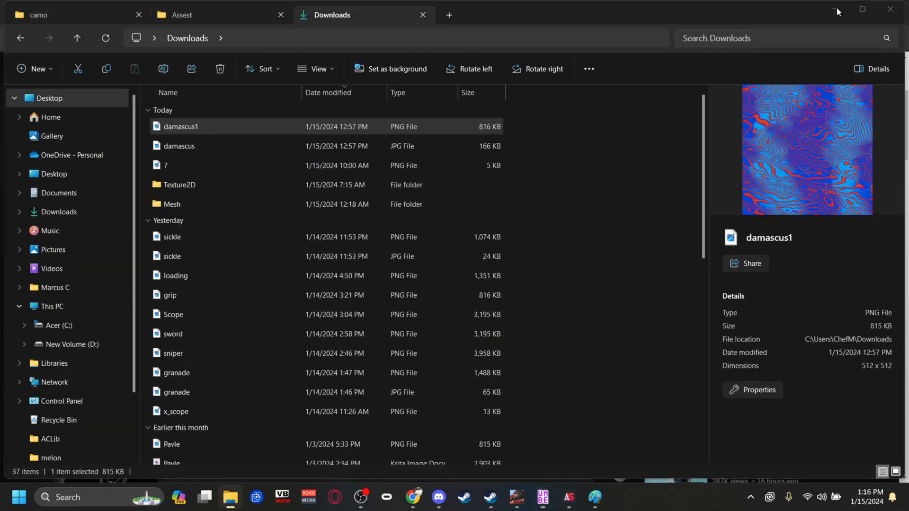
pyautogui.click(836, 7)
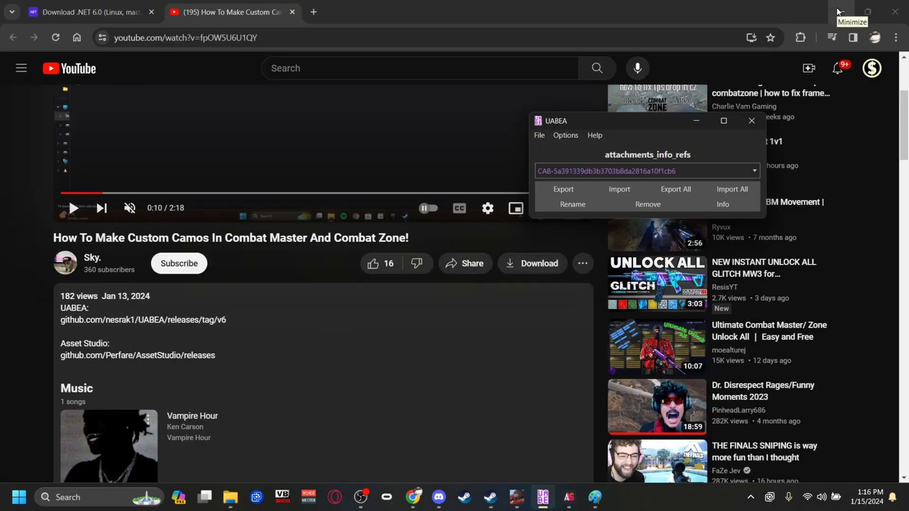
pyautogui.click(837, 7)
pyautogui.click(836, 7)
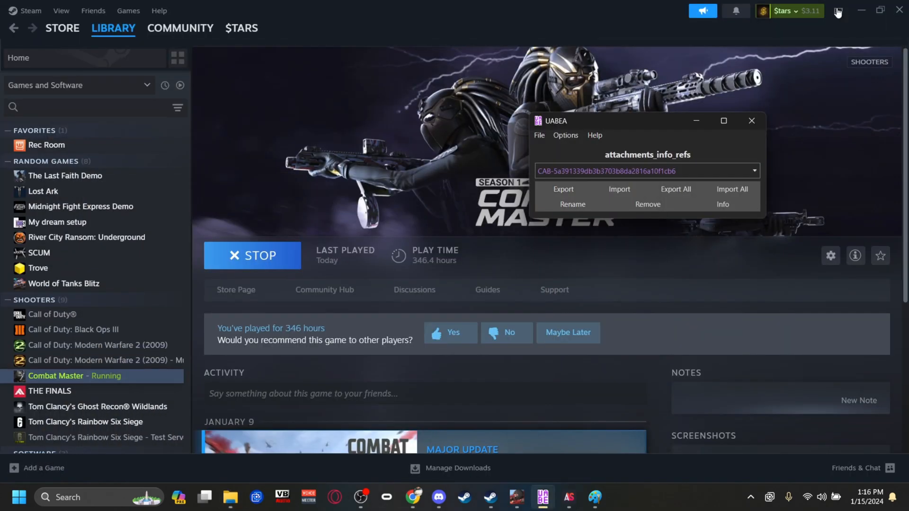
pyautogui.click(287, 256)
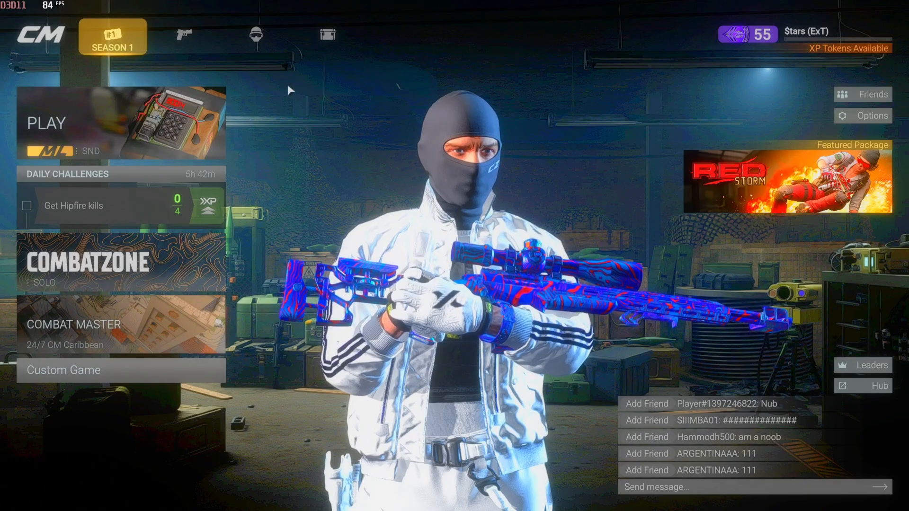
# Go to the game's weapon sets and open the GRIND set for editing.
pyautogui.click(195, 33)
pyautogui.click(152, 95)
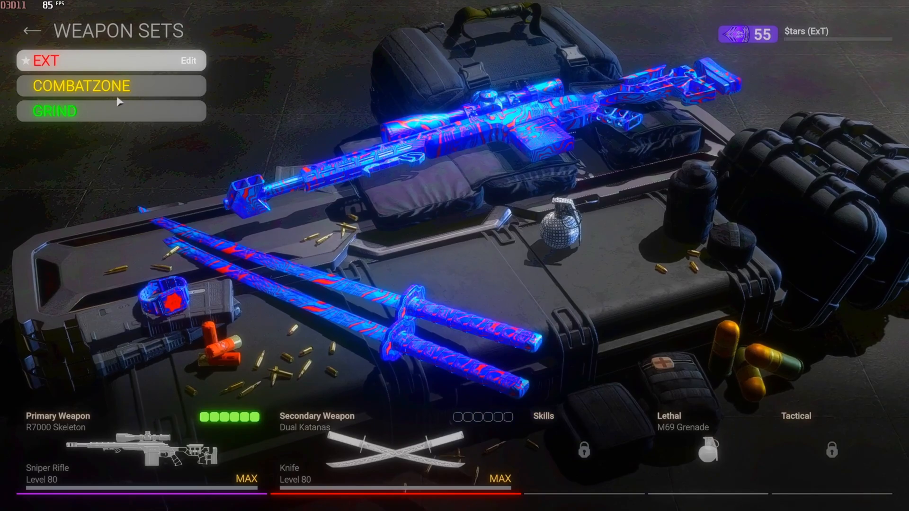
pyautogui.click(121, 112)
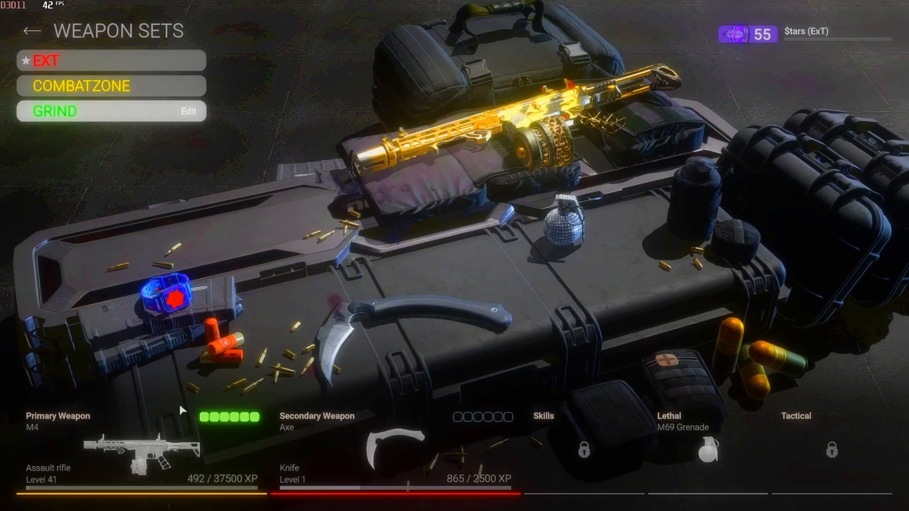
pyautogui.click(120, 112)
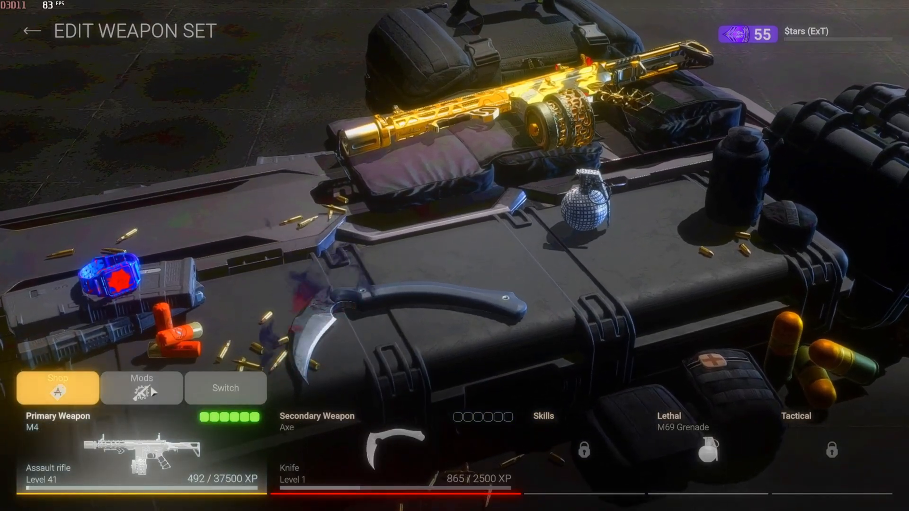
# Review the M4's attachments and customization options, and return to the weapon set.
pyautogui.click(152, 392)
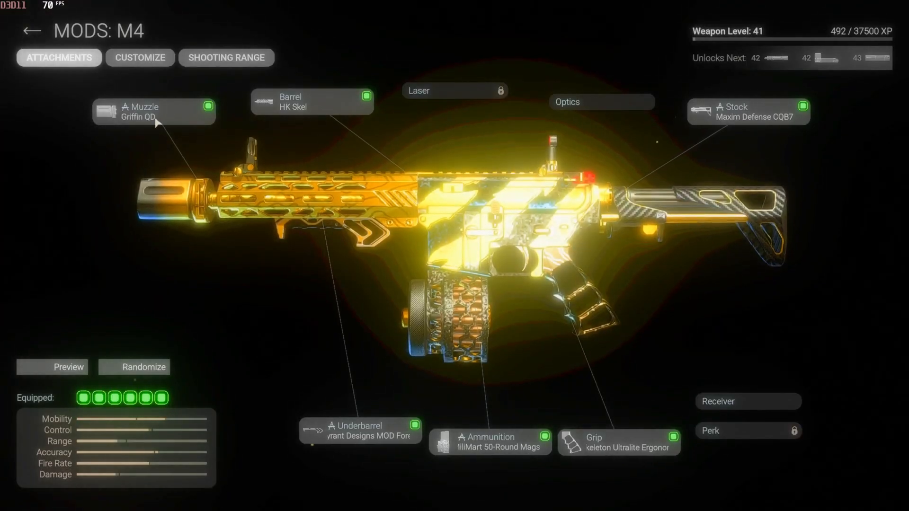
pyautogui.click(156, 64)
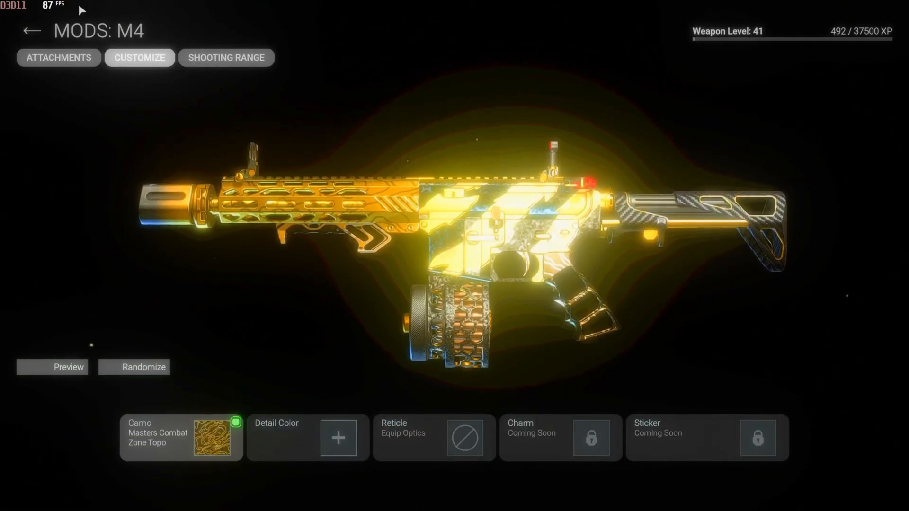
pyautogui.click(74, 57)
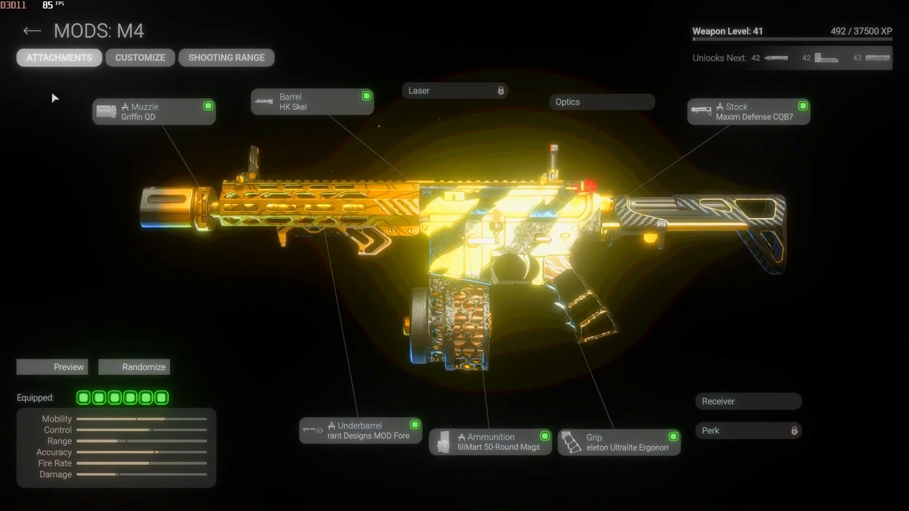
pyautogui.click(31, 31)
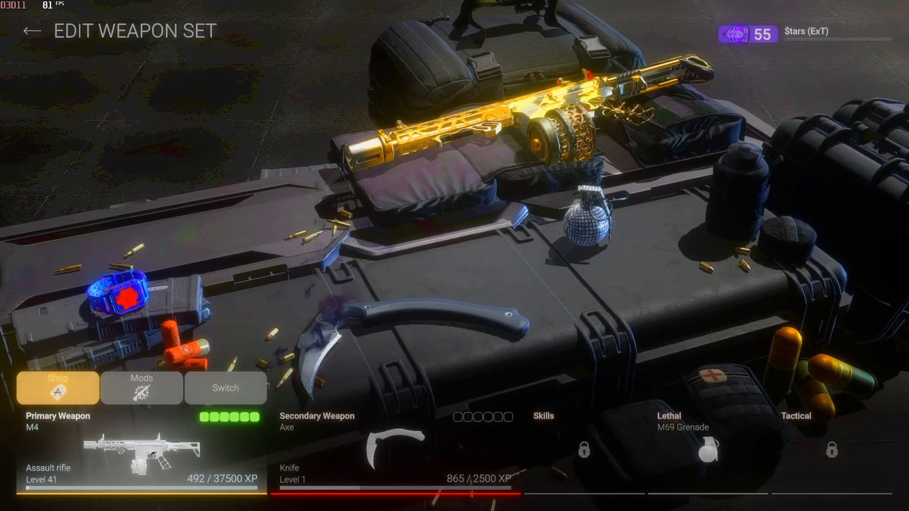
# Switch the GRIND set's primary weapon to the AK assault rifle and equip it.
pyautogui.click(214, 388)
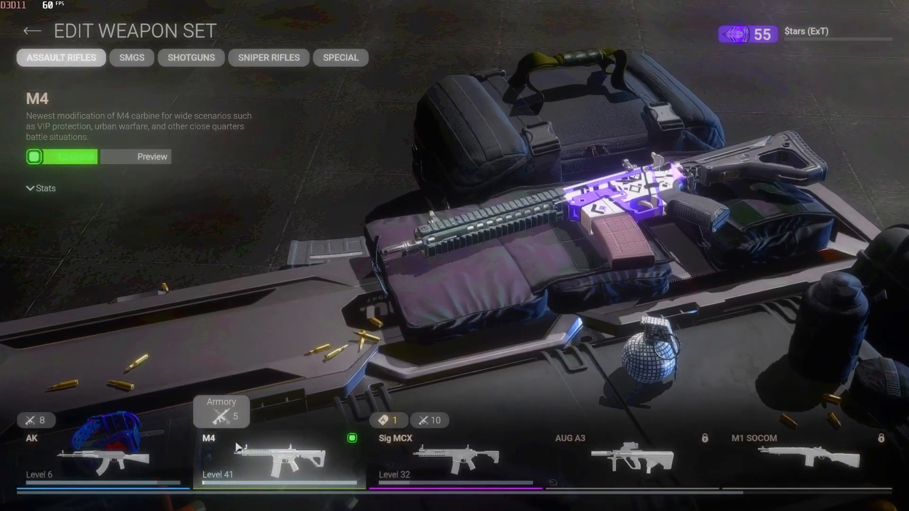
pyautogui.click(100, 455)
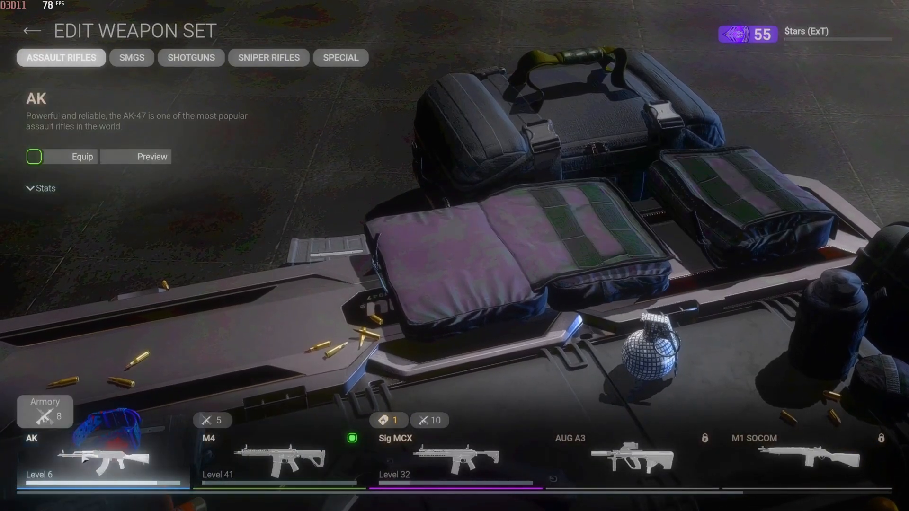
pyautogui.click(67, 157)
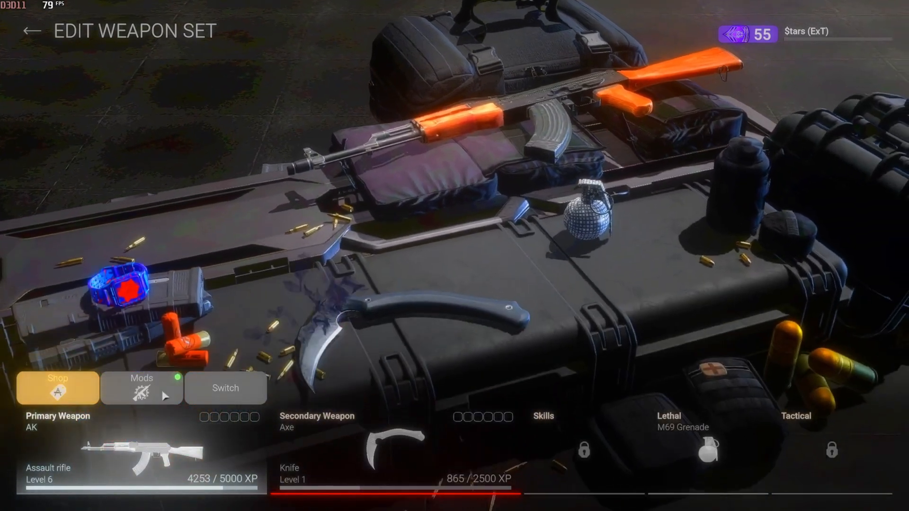
# Equip the Dune camo from the Spray Paint category on the AK and return to its customization.
pyautogui.click(141, 387)
pyautogui.click(140, 58)
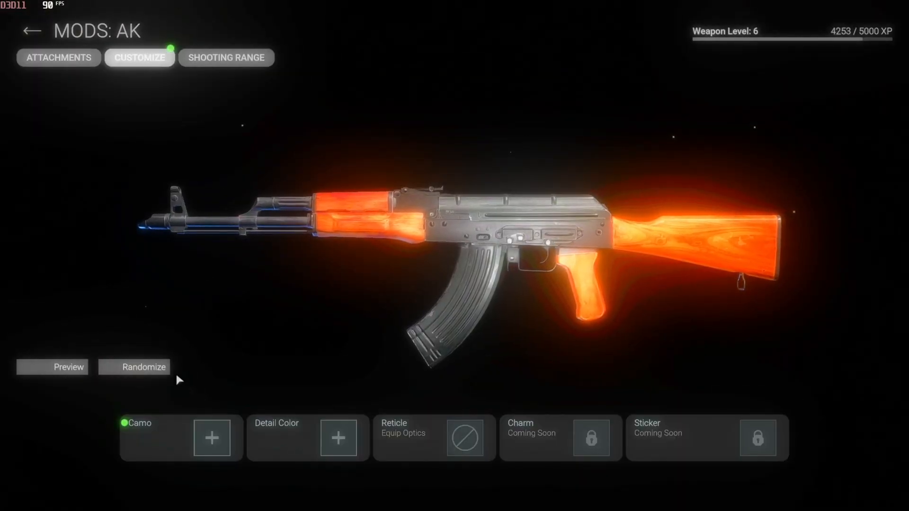
pyautogui.click(161, 427)
pyautogui.click(140, 419)
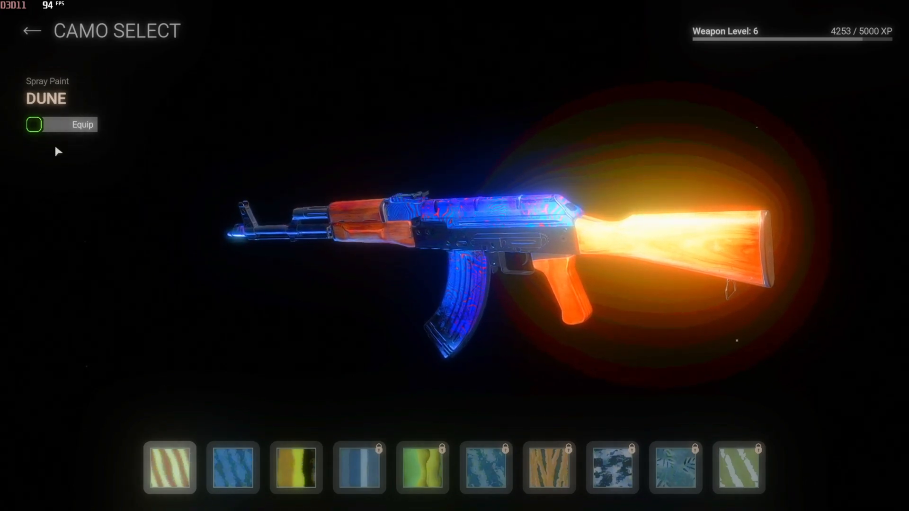
pyautogui.click(56, 125)
pyautogui.click(34, 31)
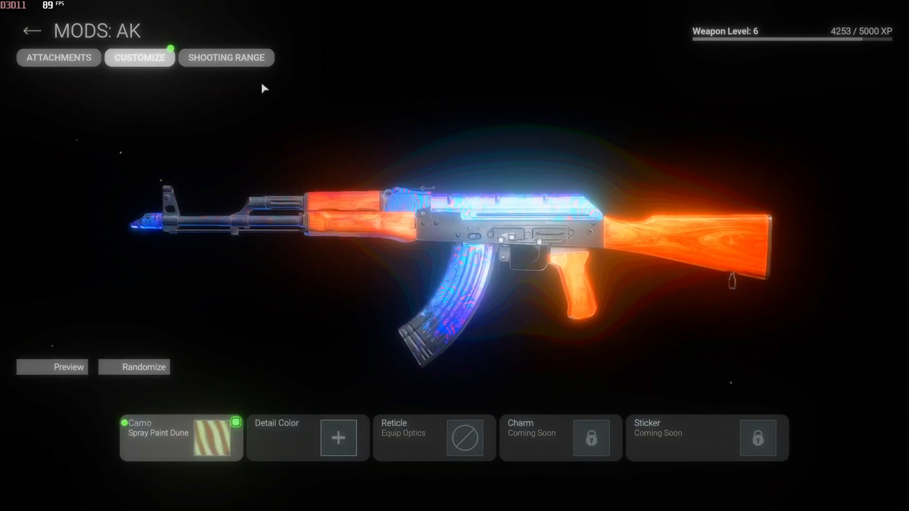
# Inspect the AK's camo in the shooting range and check its camo categories, including Stripes.
pyautogui.click(249, 65)
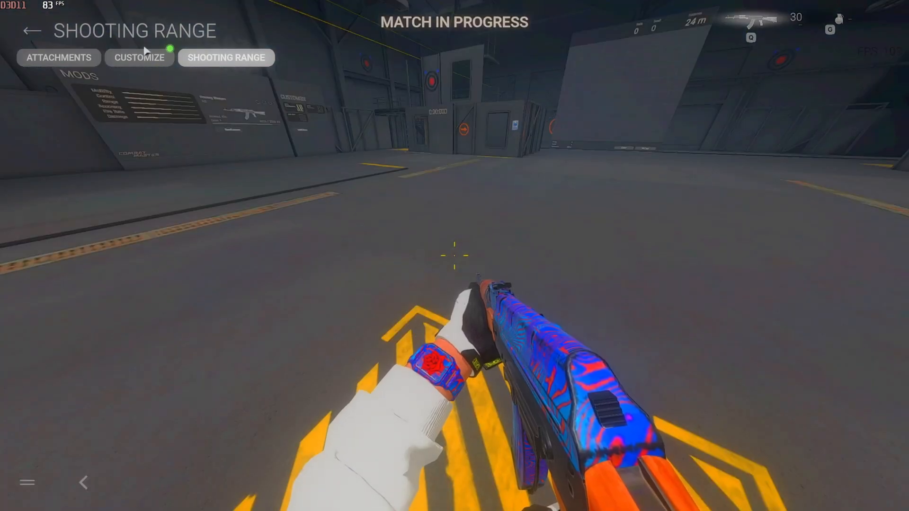
pyautogui.click(135, 64)
pyautogui.click(211, 445)
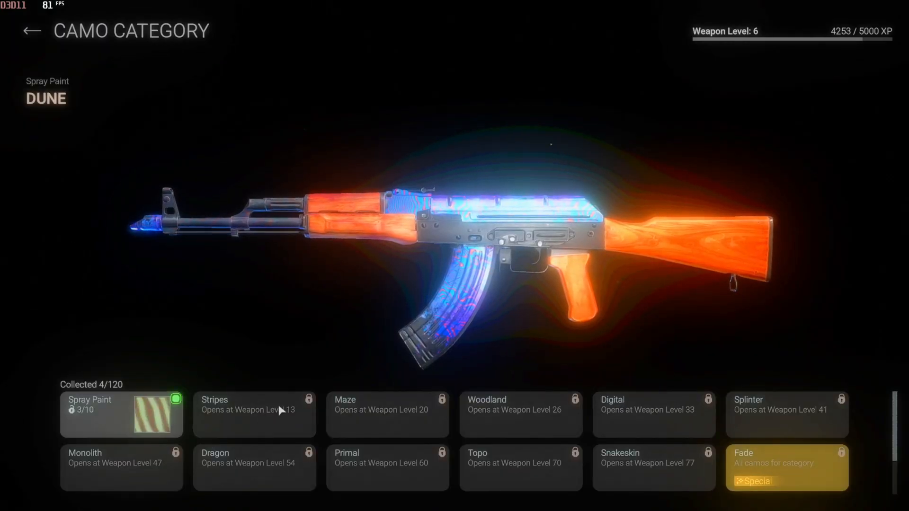
pyautogui.click(279, 405)
pyautogui.click(23, 32)
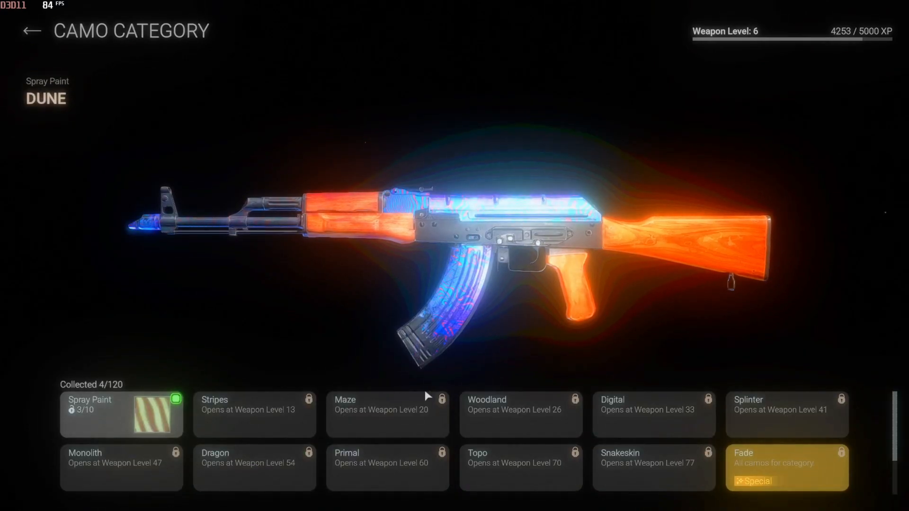